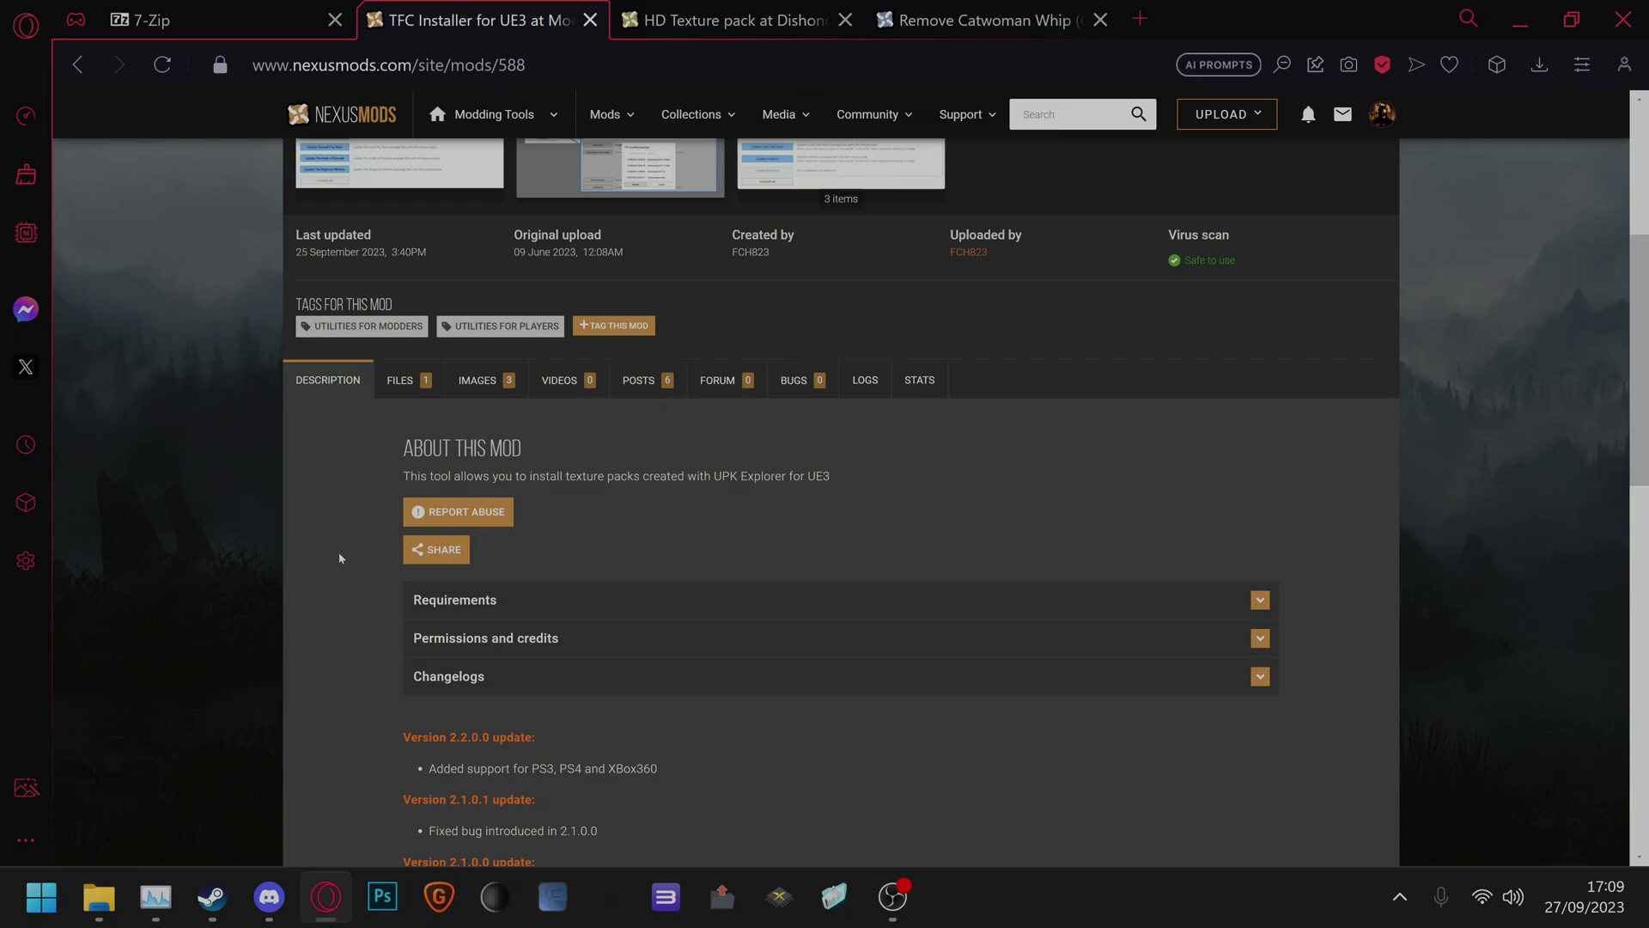
Download the 64-bit x64 Windows installer of 7-Zip 23.01 from the 7-Zip site and save it.
scroll(339, 556, up, 2)
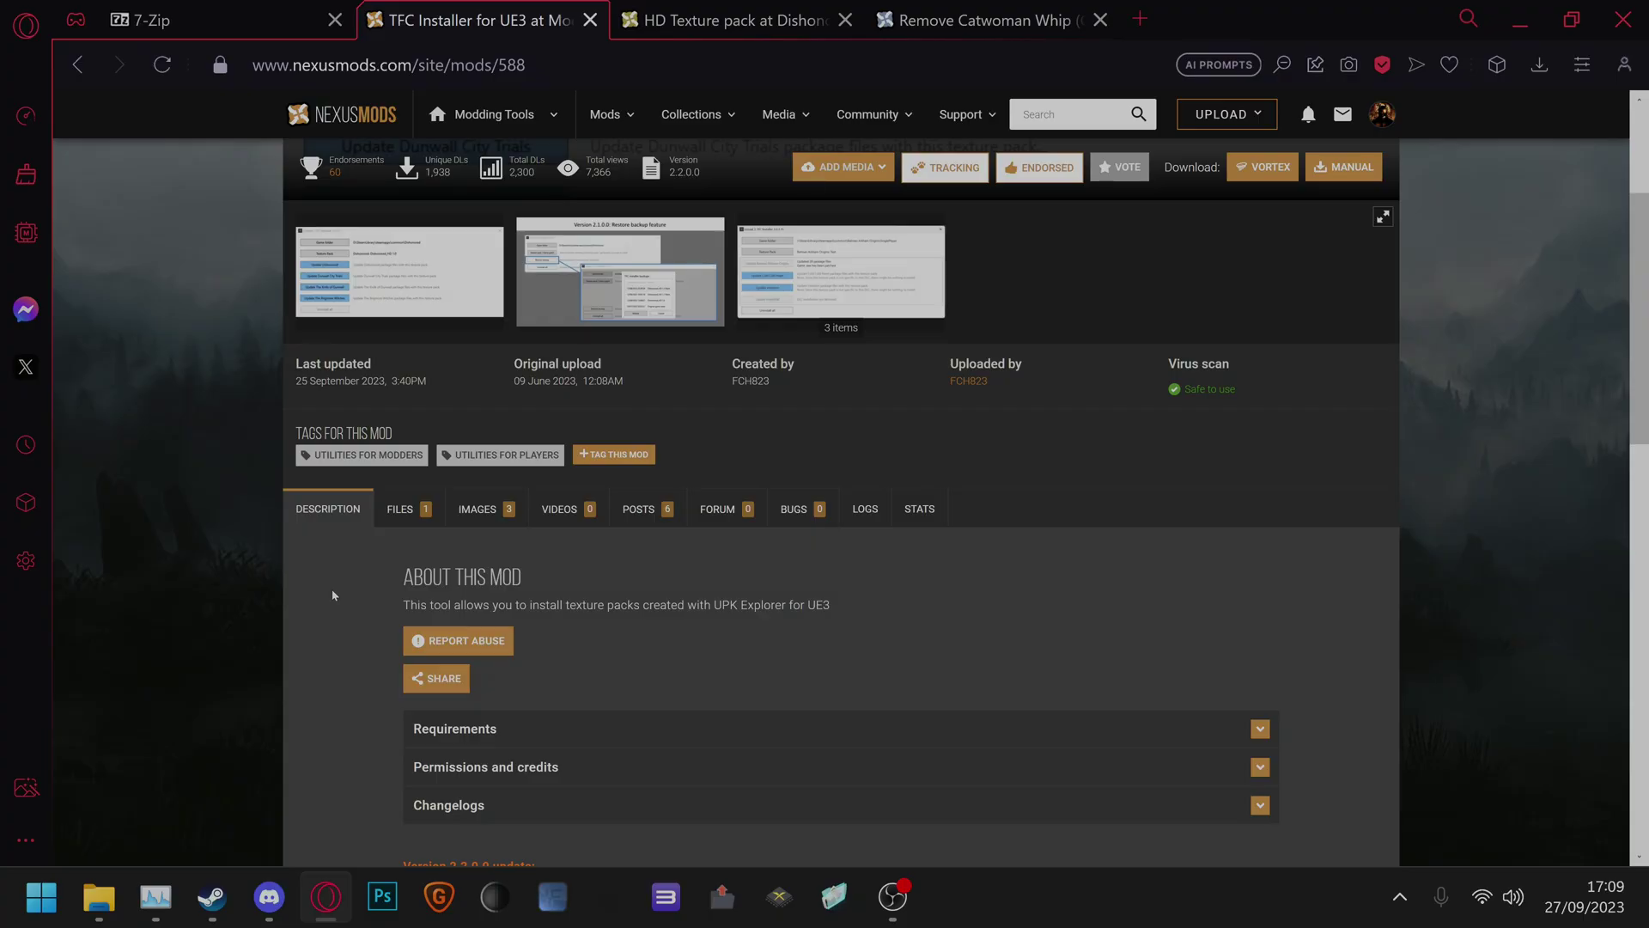
scroll(331, 589, up, 2)
click(223, 20)
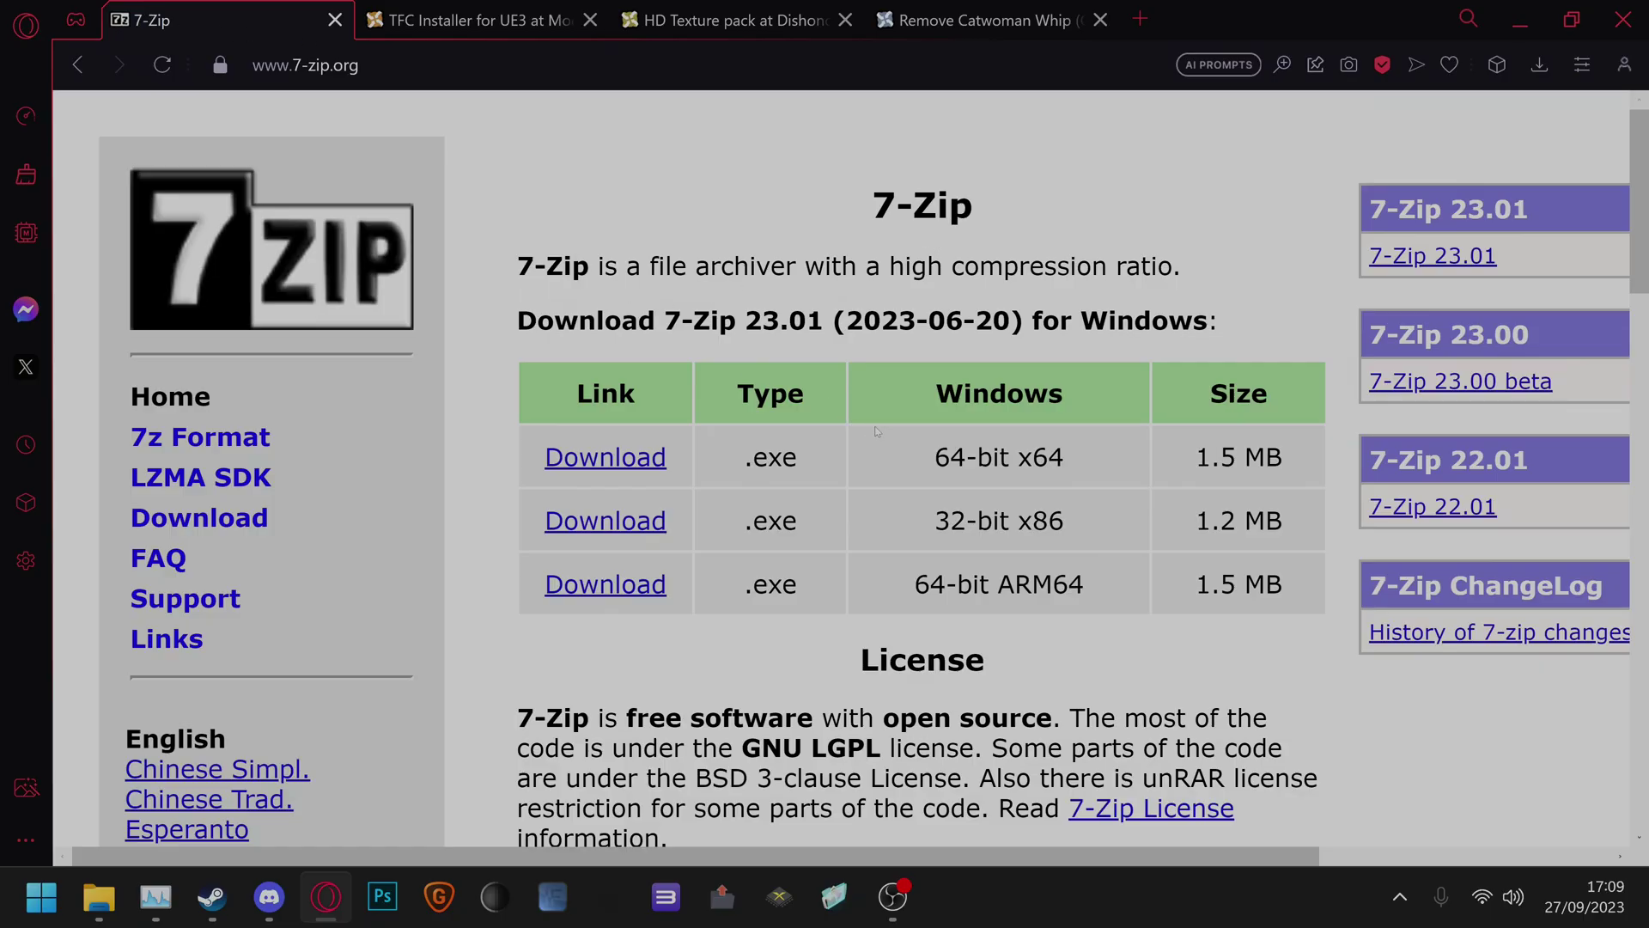
click(658, 464)
click(1474, 825)
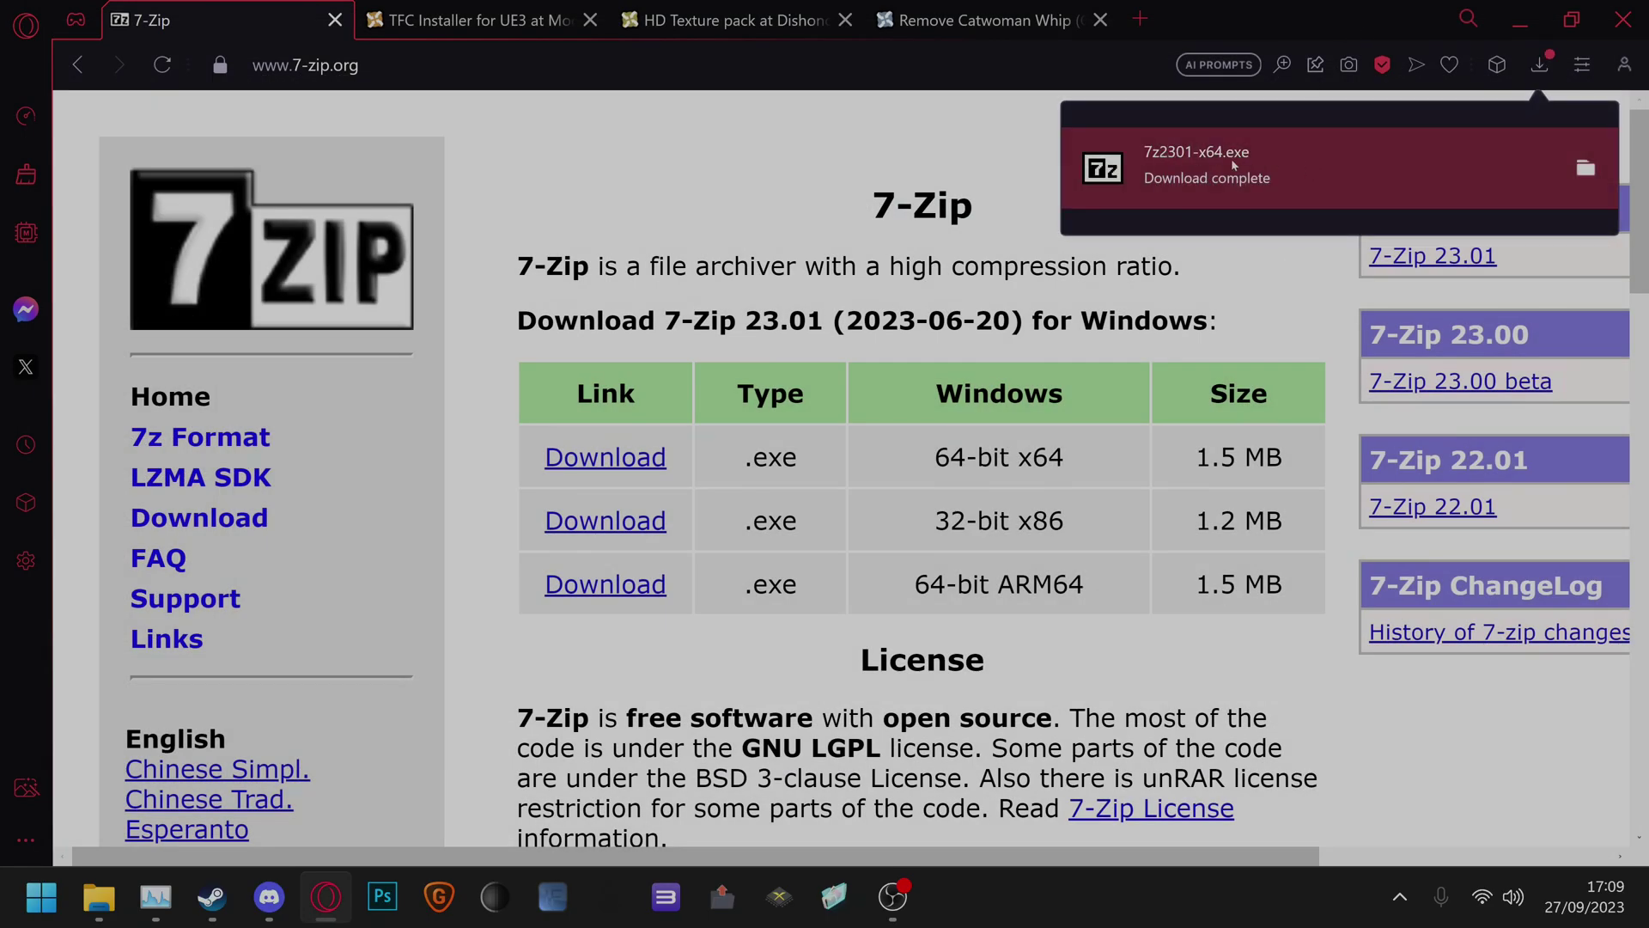
Run the downloaded 7z2301-x64.exe and install 7-Zip into F:\Program Files\7-Zip\.
click(1234, 165)
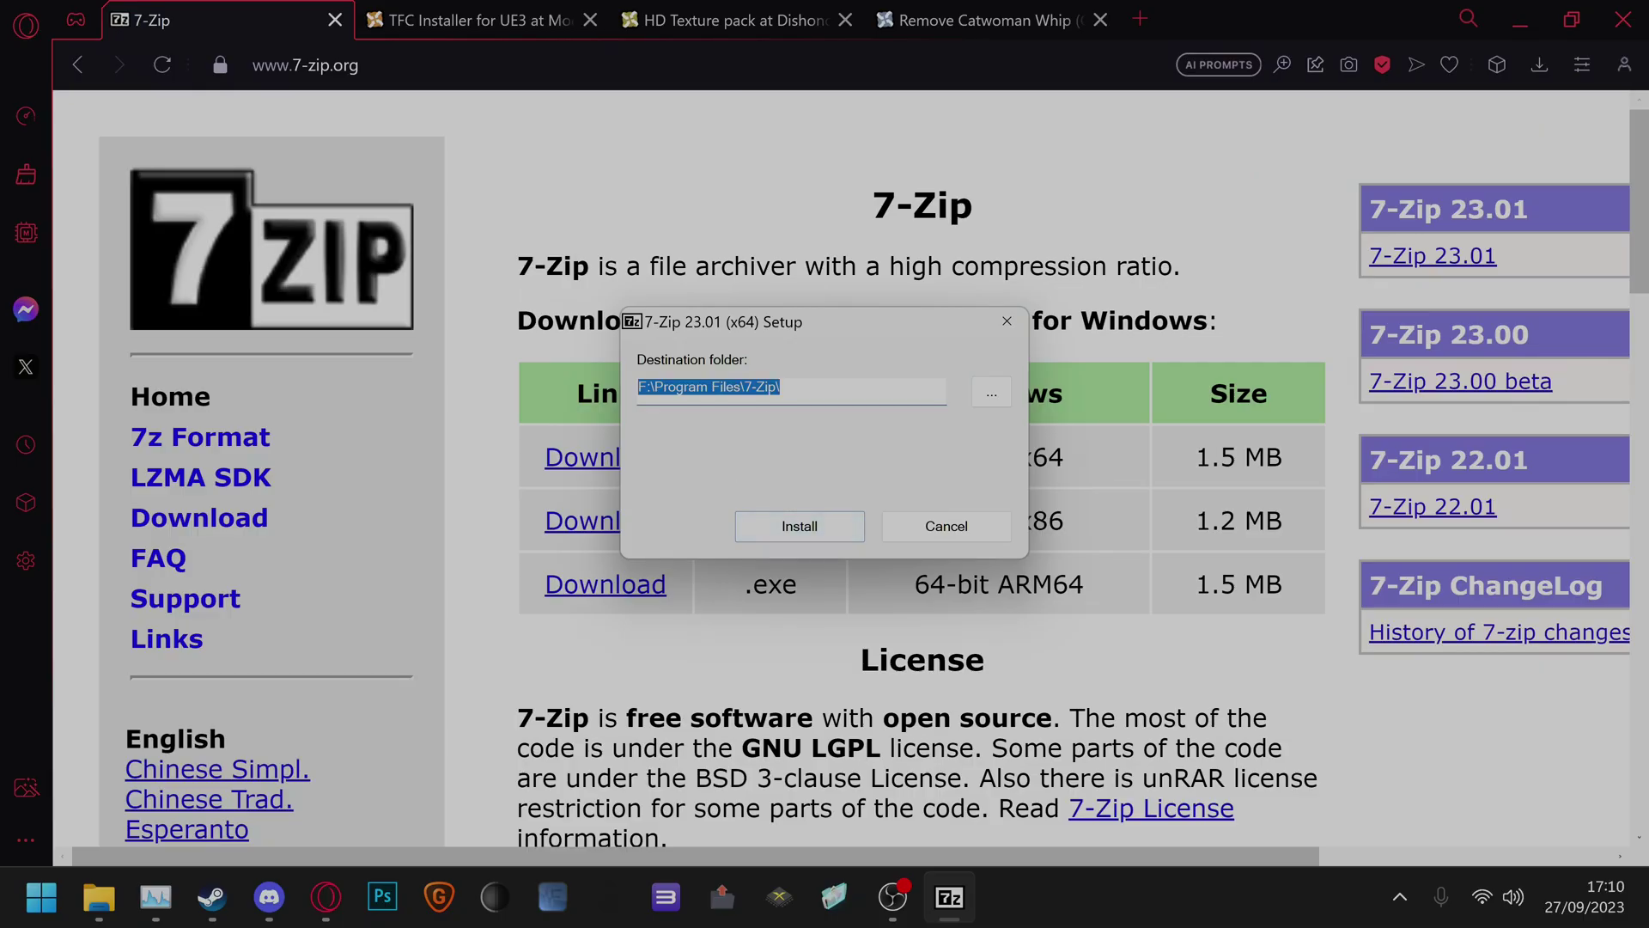
click(808, 533)
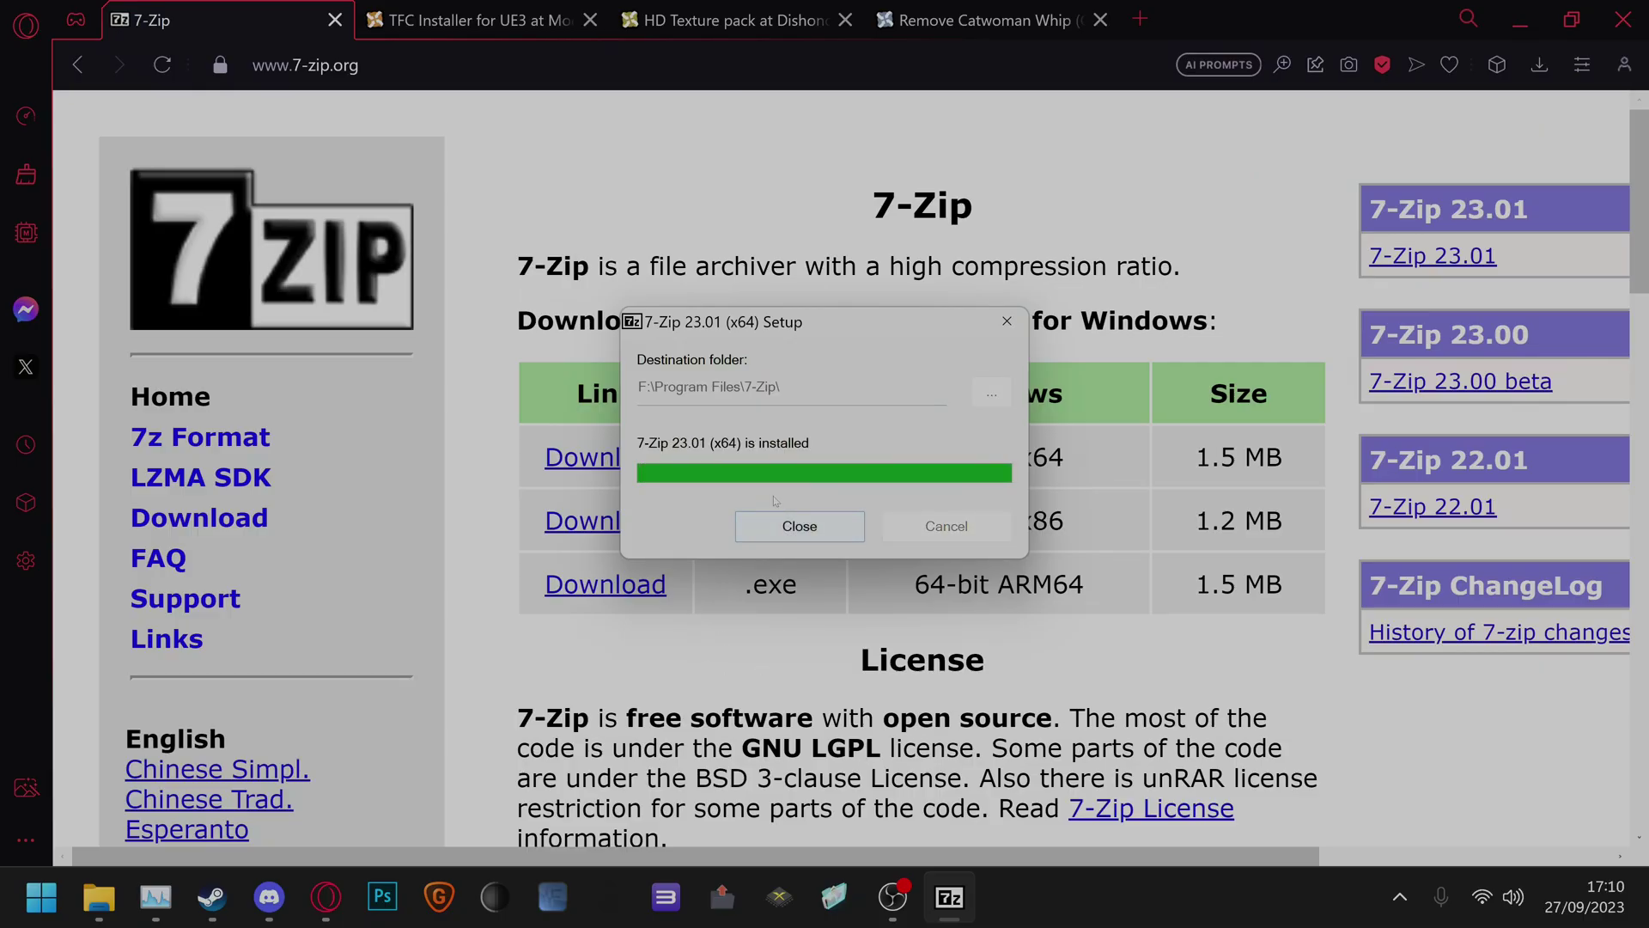
click(803, 529)
Download the .Net runtime 6 requirement listed for TFC Installer for UE3, saving it as windowsdesktop-runtime-6.0.22-win-x64.exe.
click(468, 19)
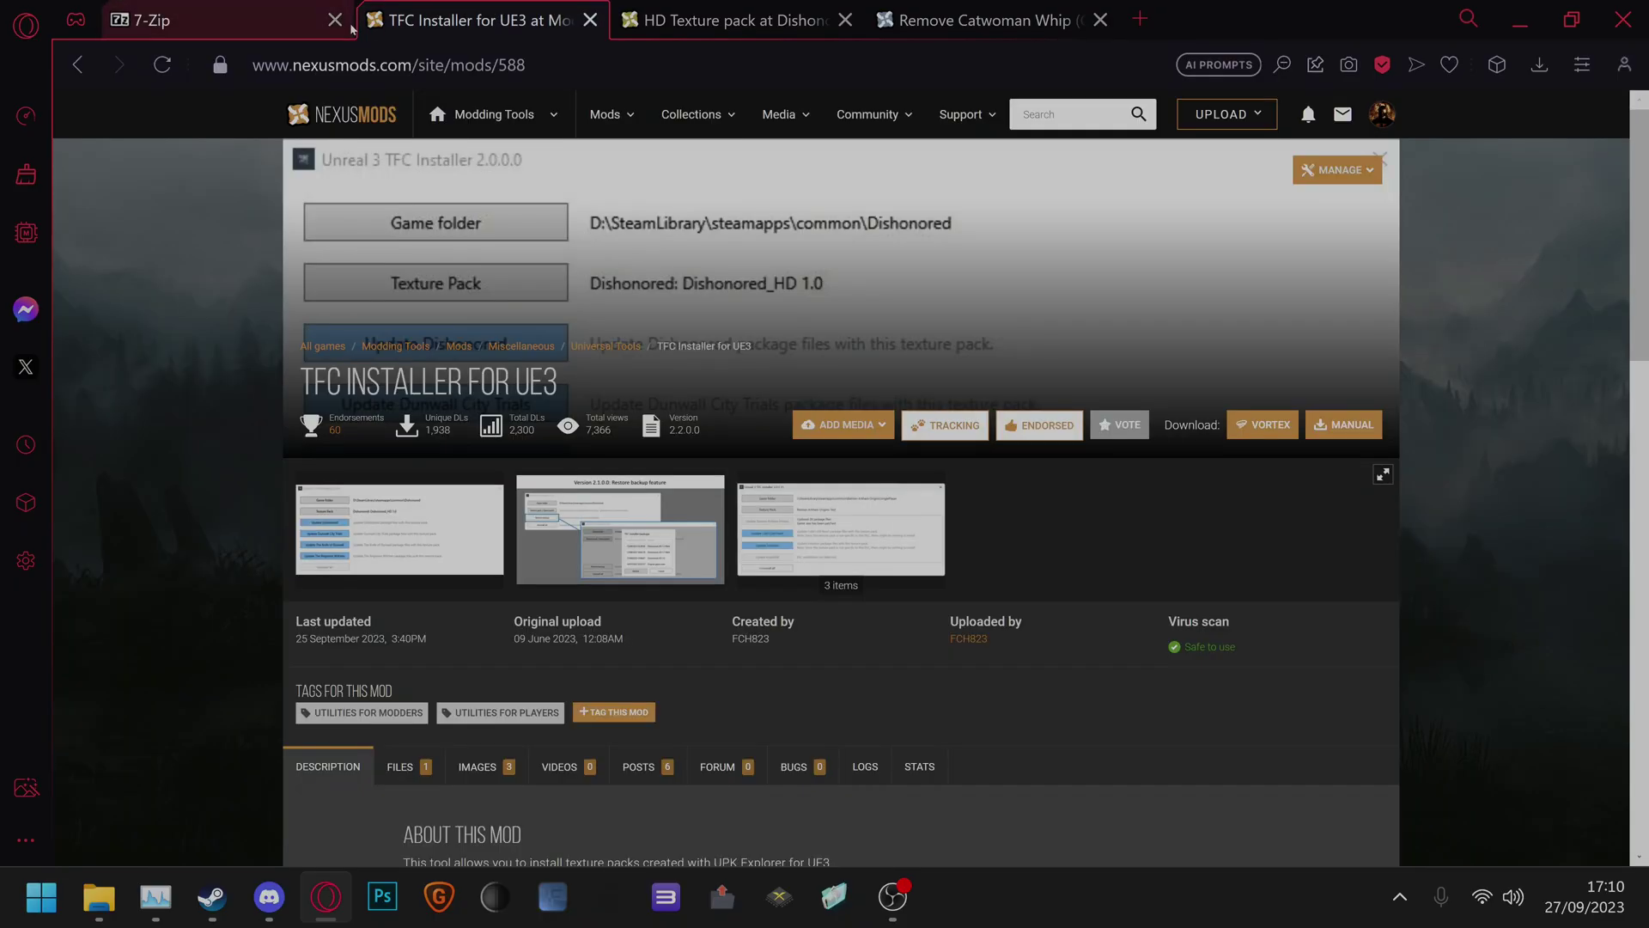
scroll(372, 444, down, 5)
click(435, 472)
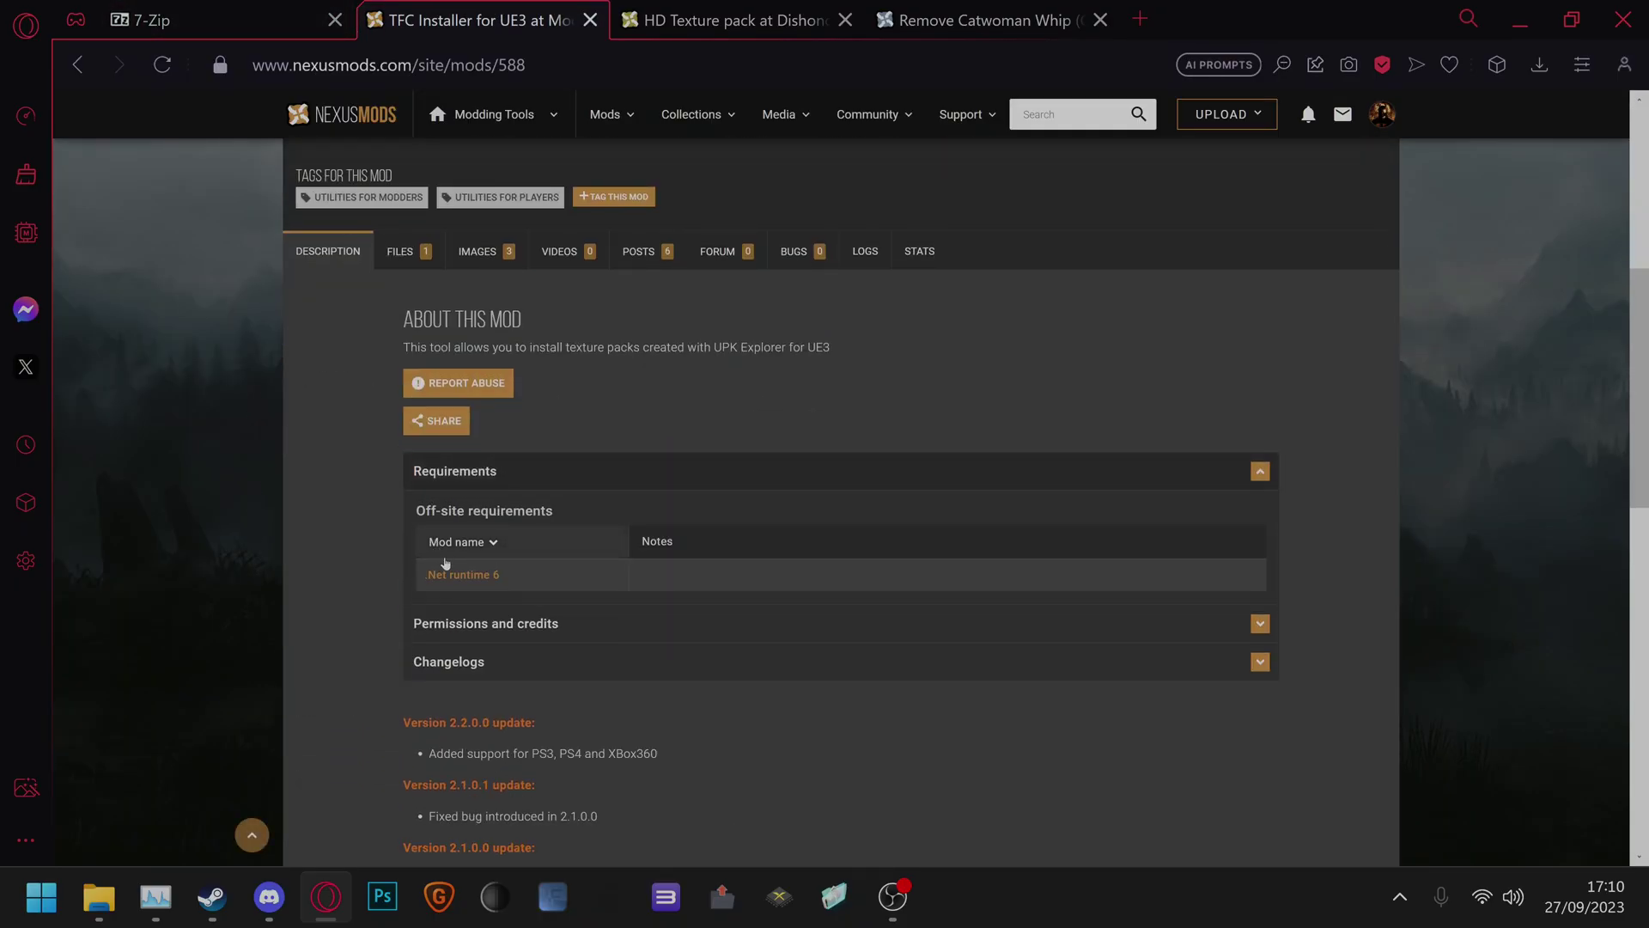
click(454, 575)
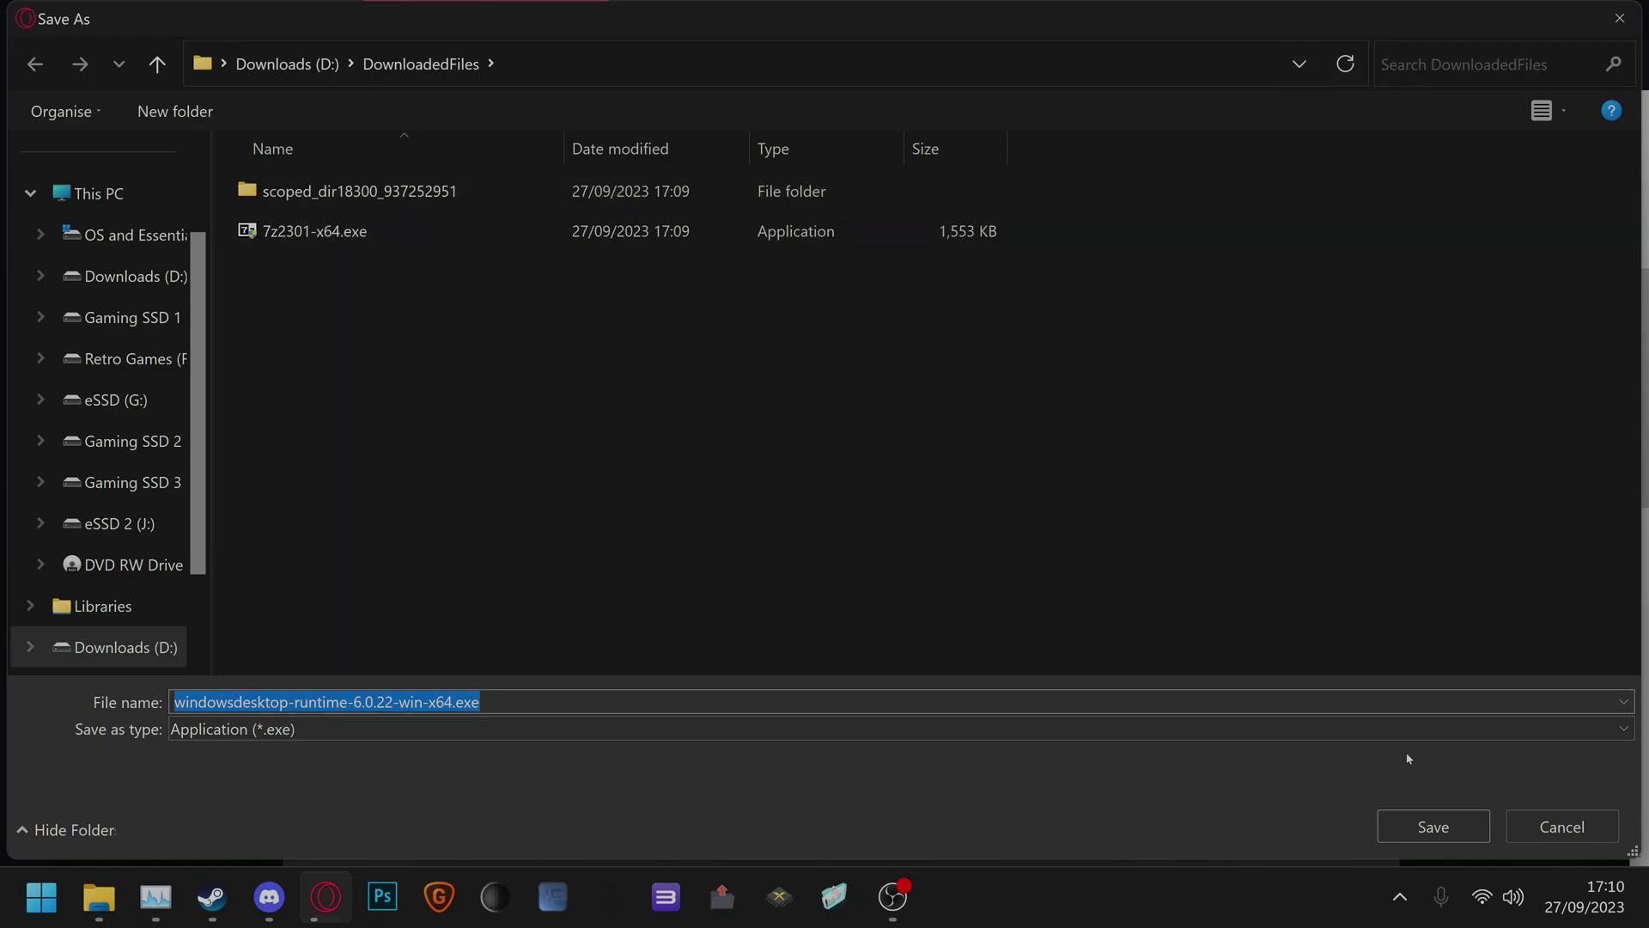
click(1451, 833)
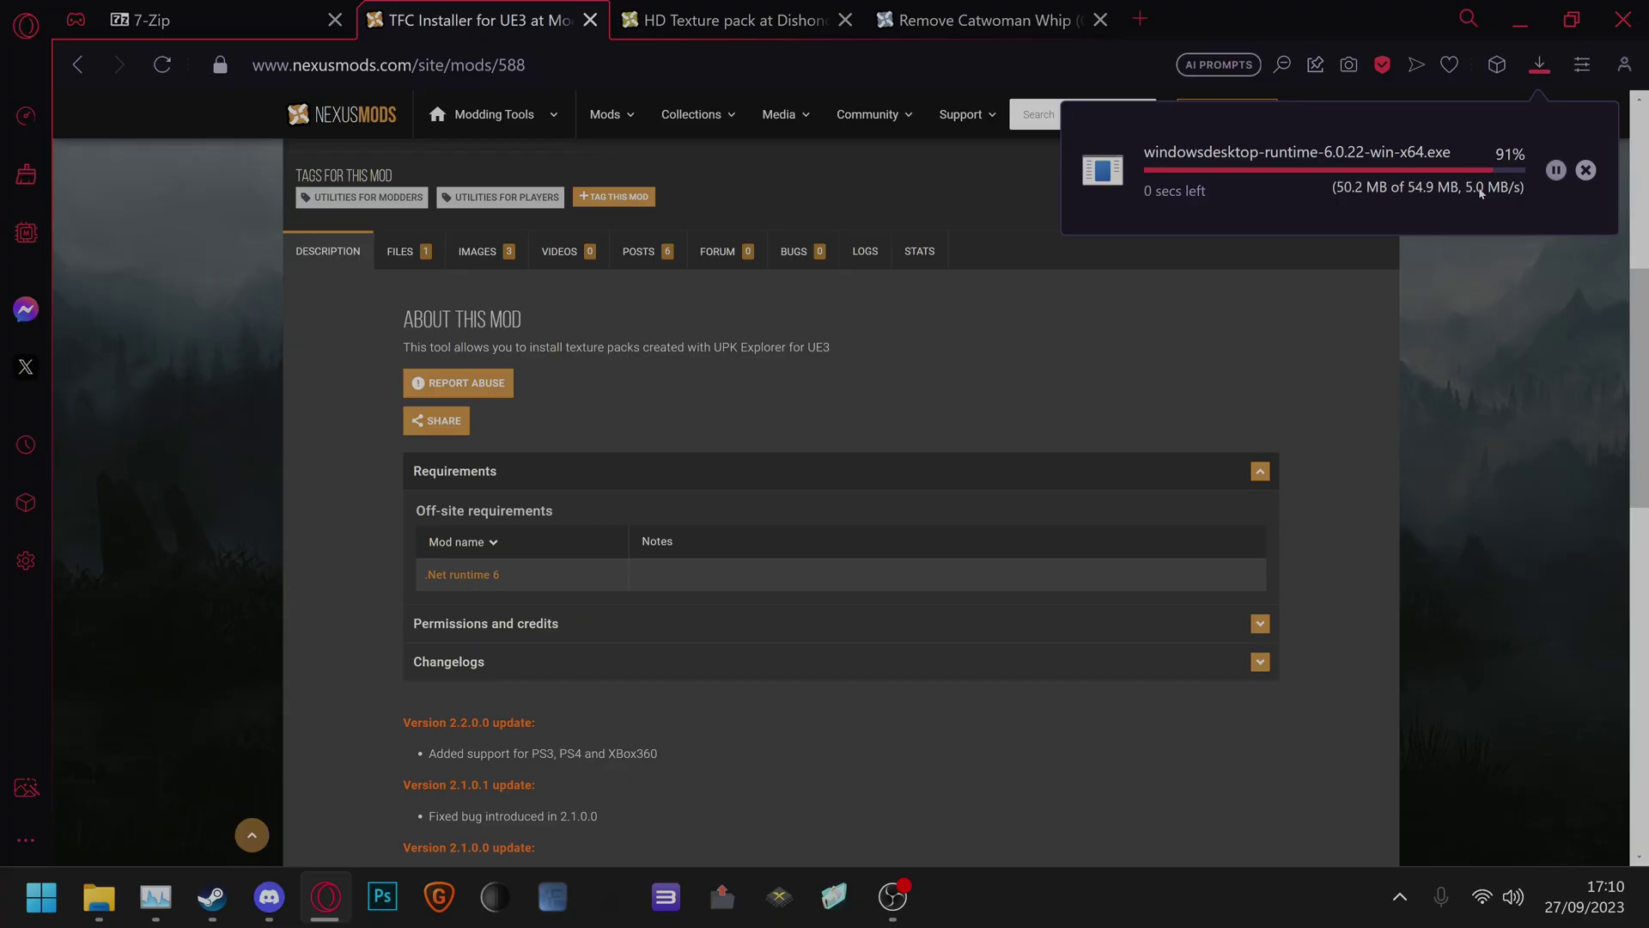
Open the downloaded Windows Desktop Runtime 6.0.22 (x64) installer and close it without repairing or uninstalling.
click(1320, 177)
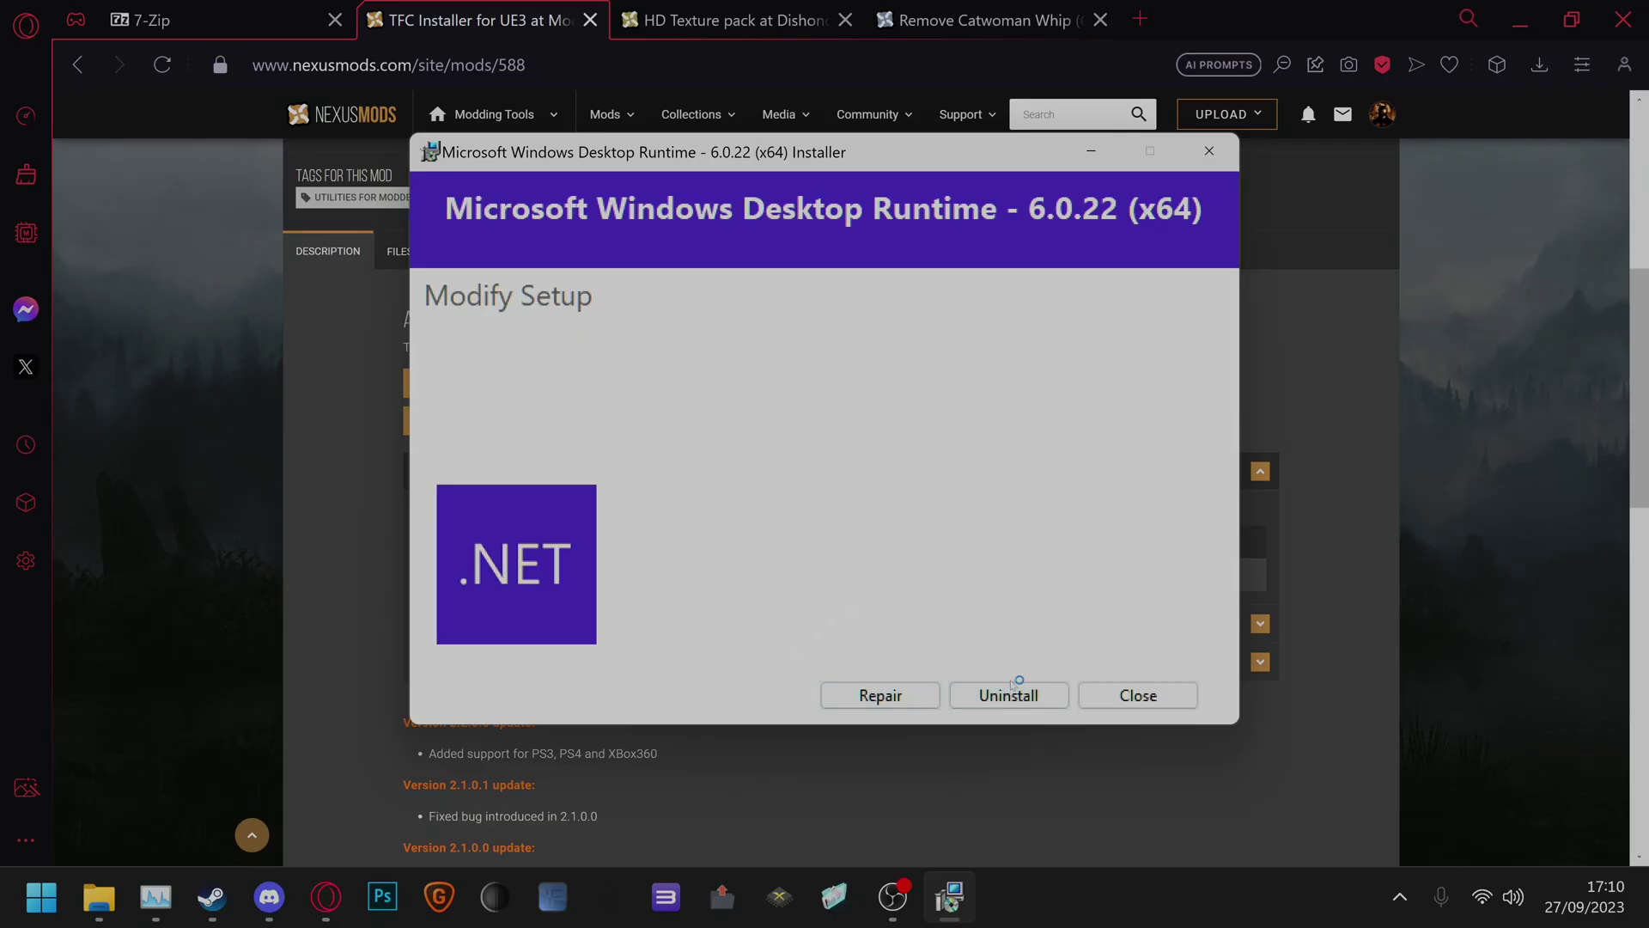
click(1159, 700)
key(Return)
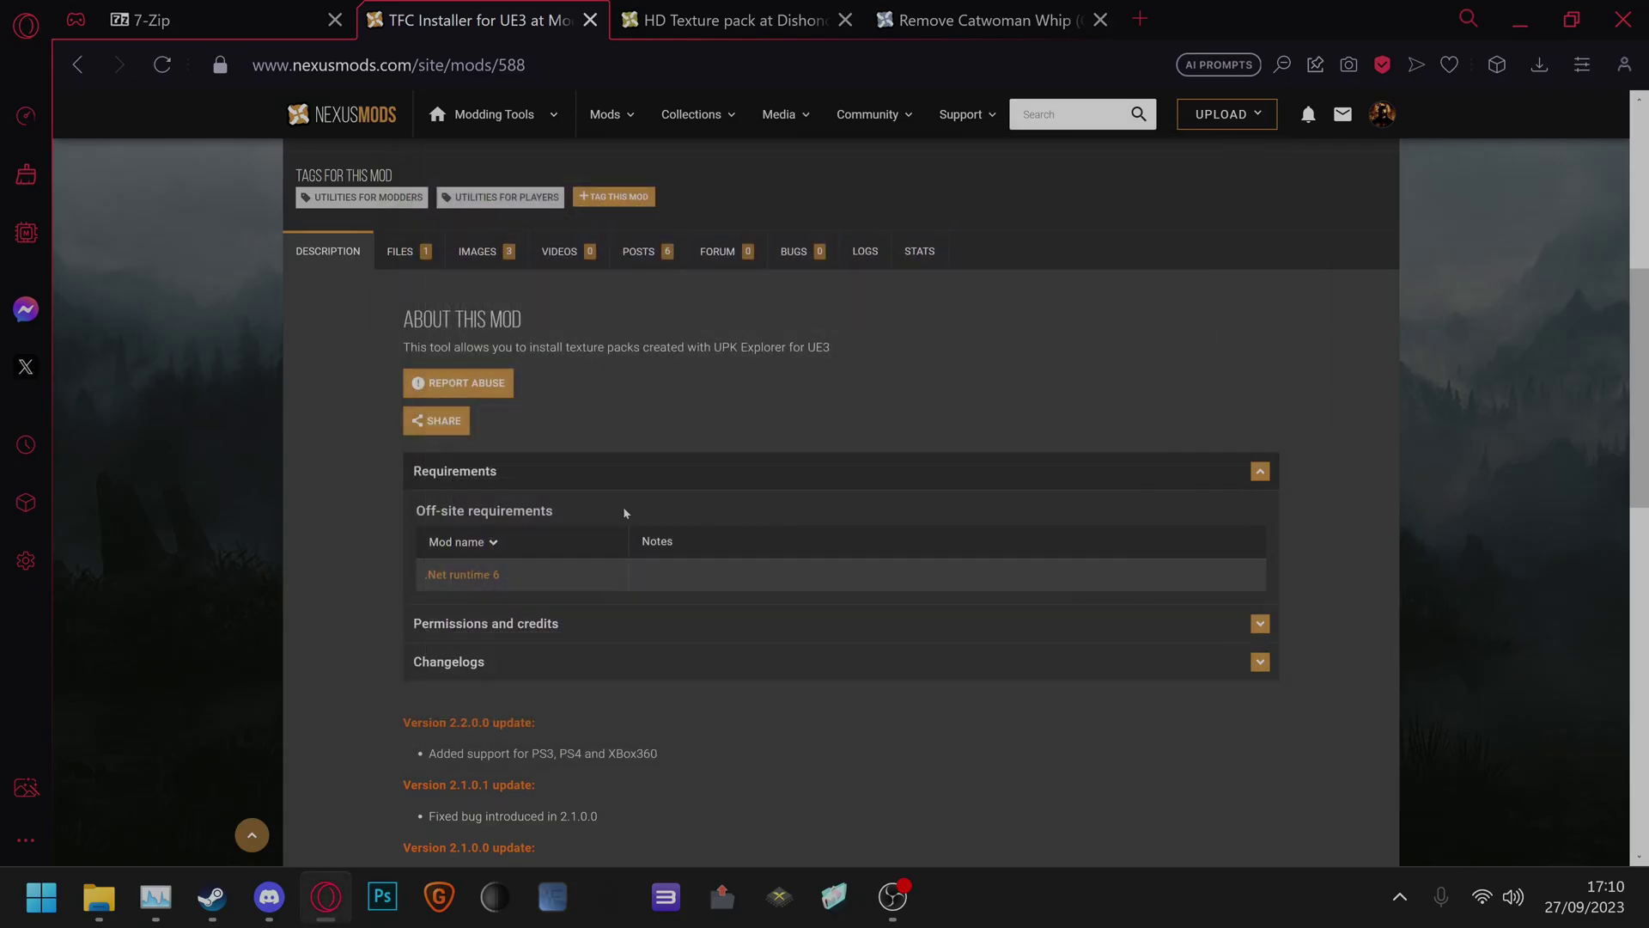
Manually download the main TFC Installer file, version 2.2.0.0, from the mod's files.
click(399, 250)
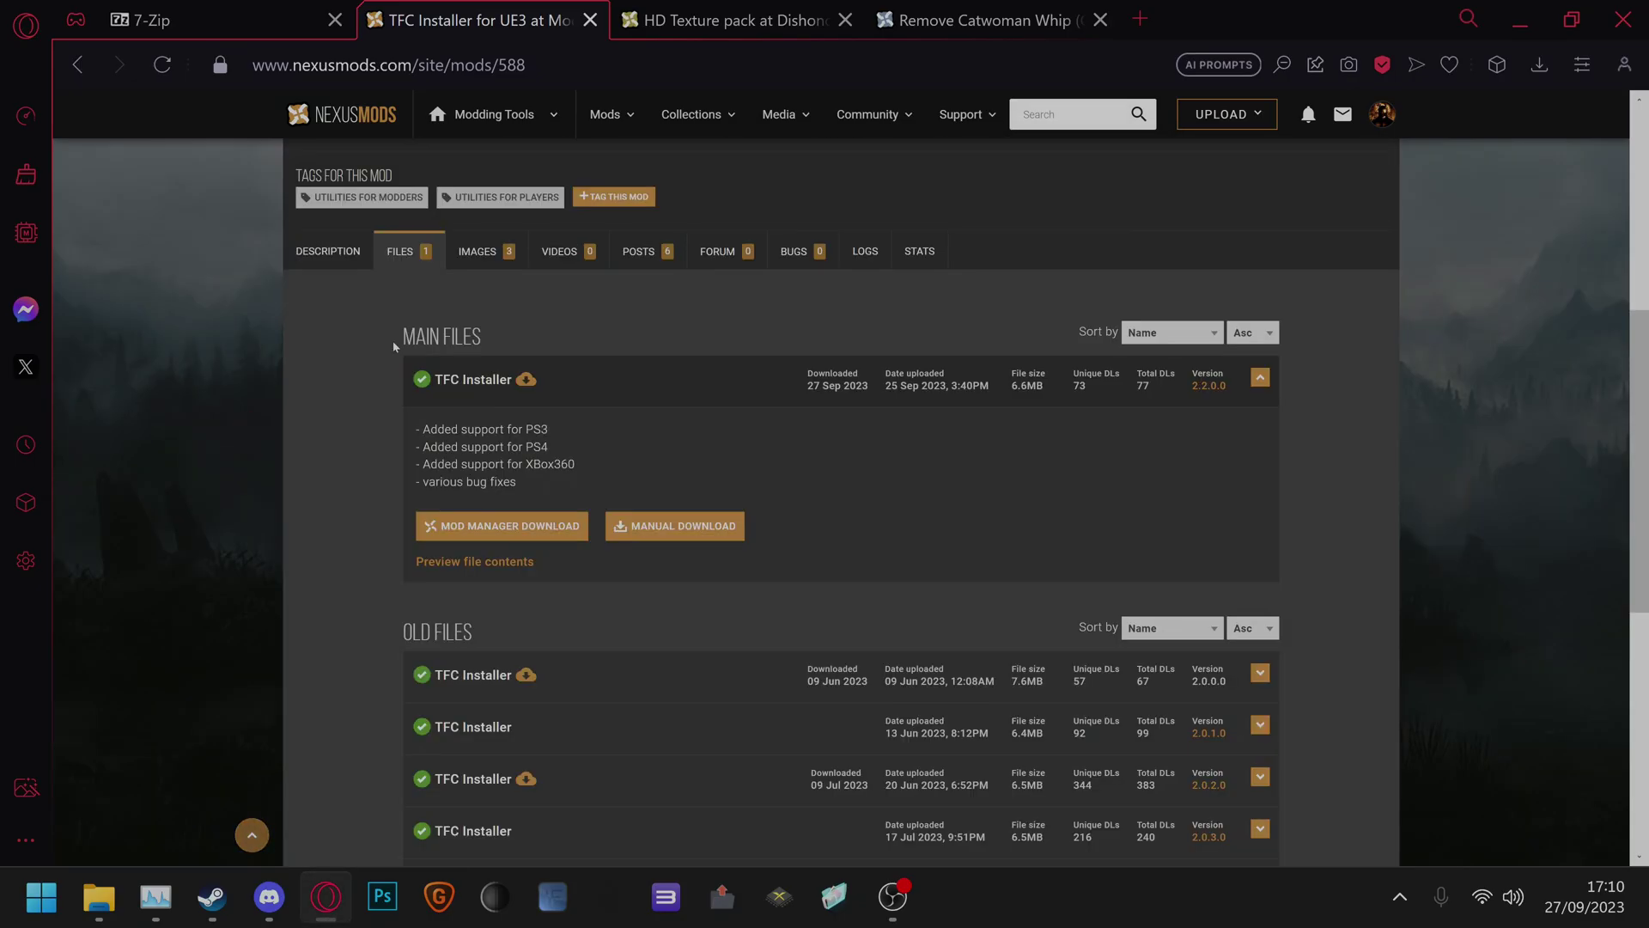
click(676, 525)
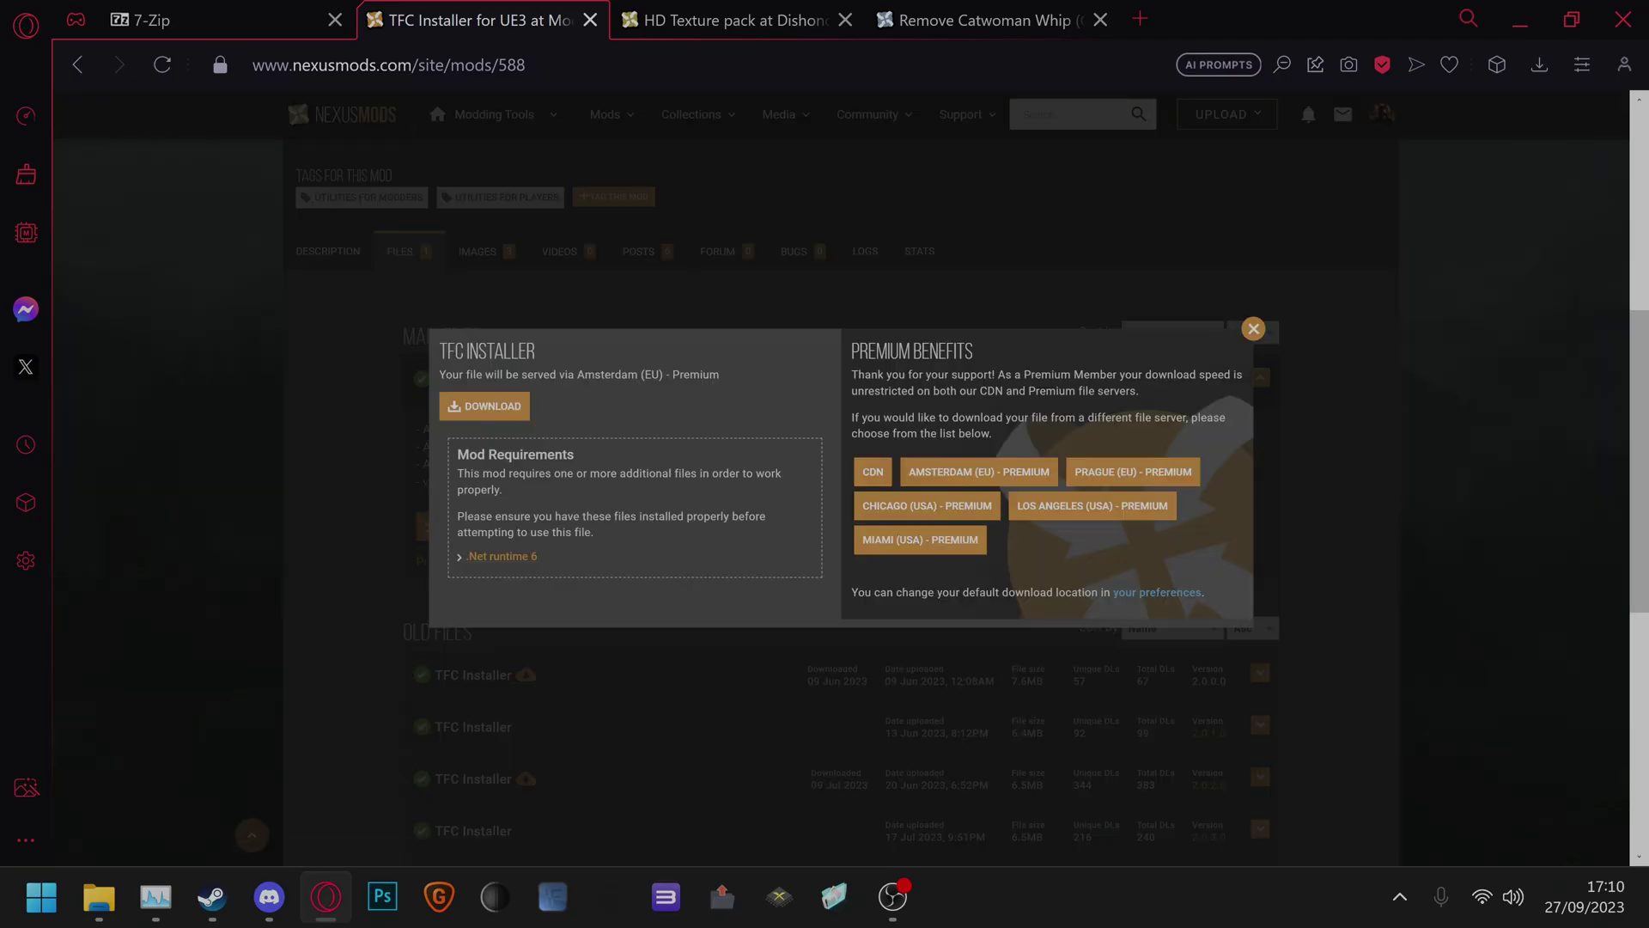
click(486, 407)
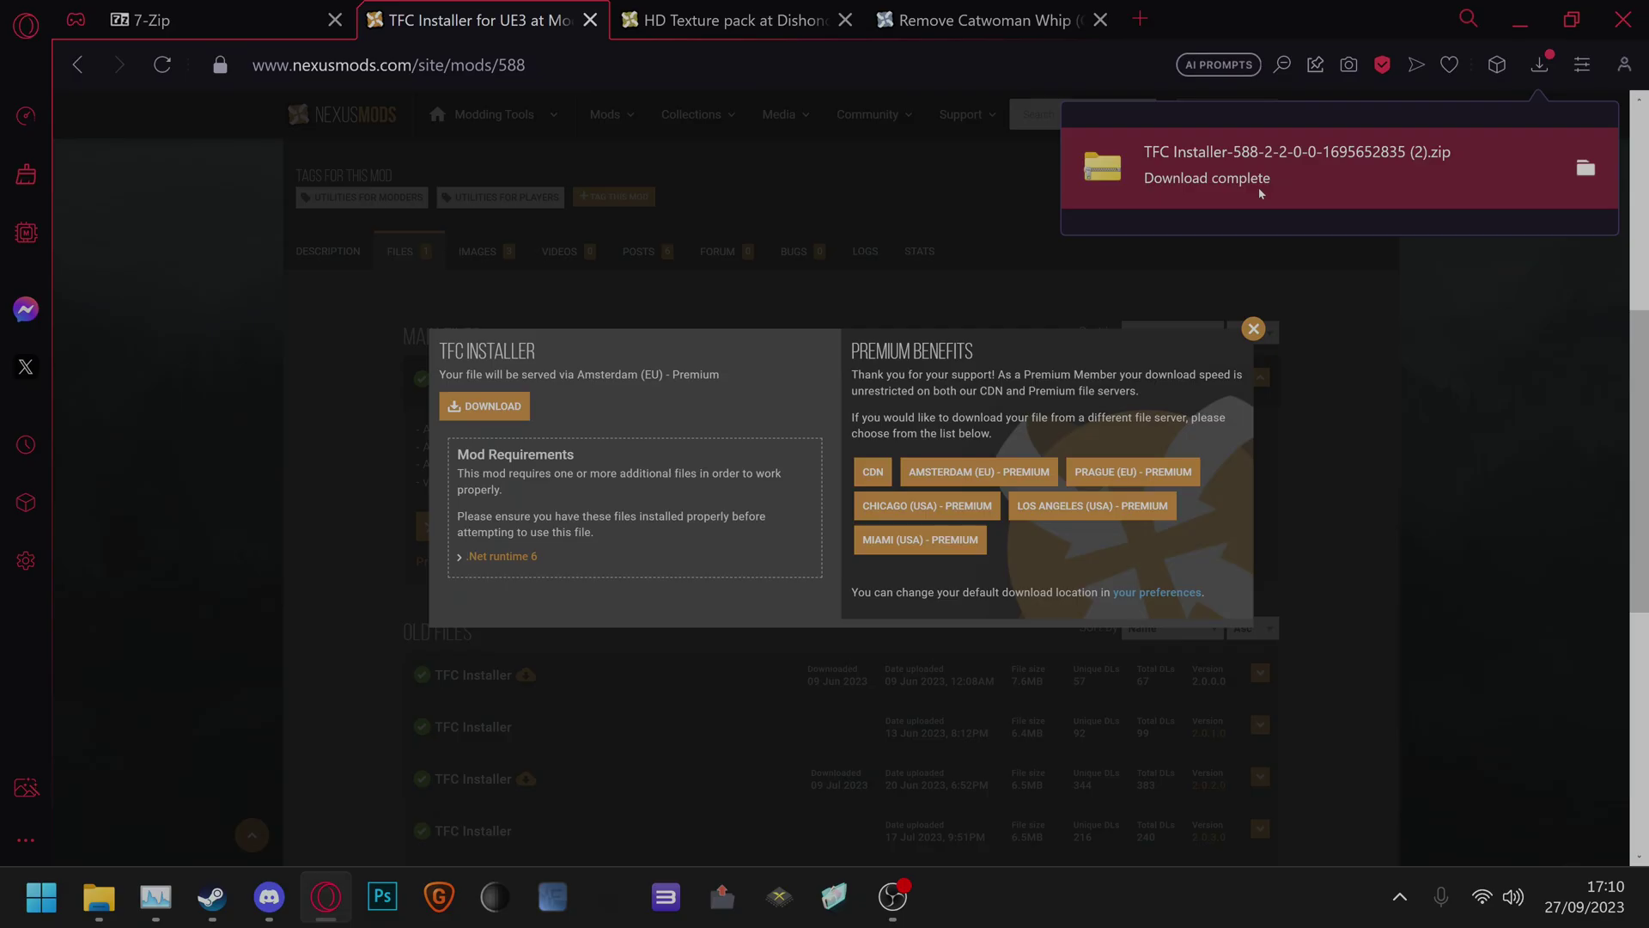
Open the downloaded TFC Installer archive and extract its TFC Installer folder to the desktop.
click(1259, 187)
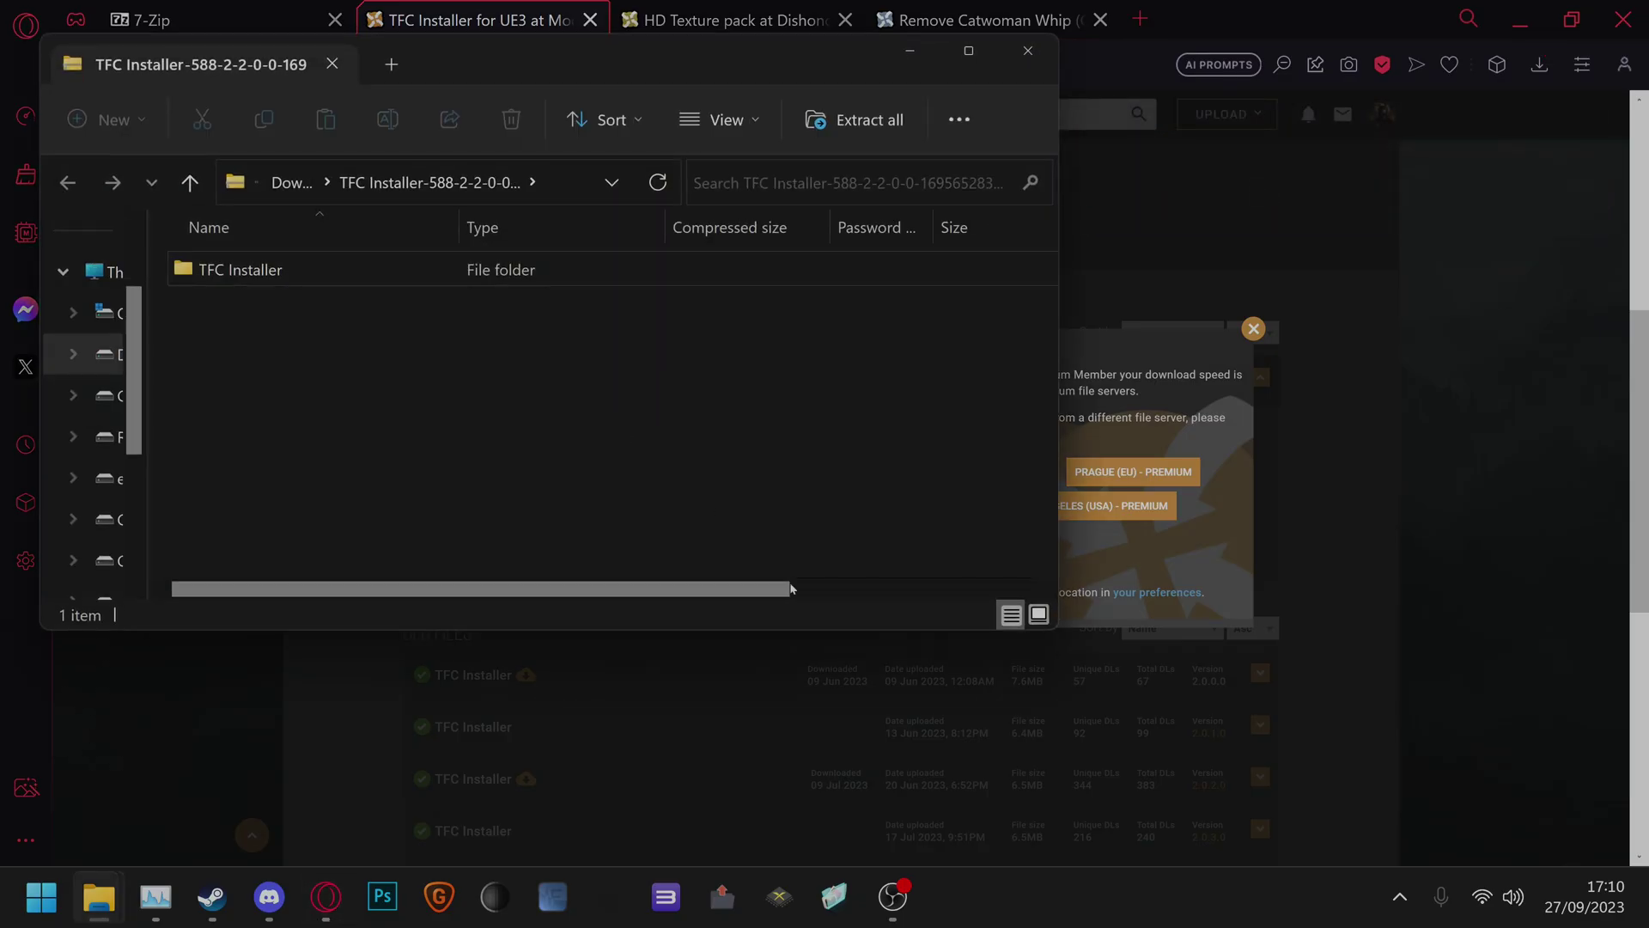
click(1643, 897)
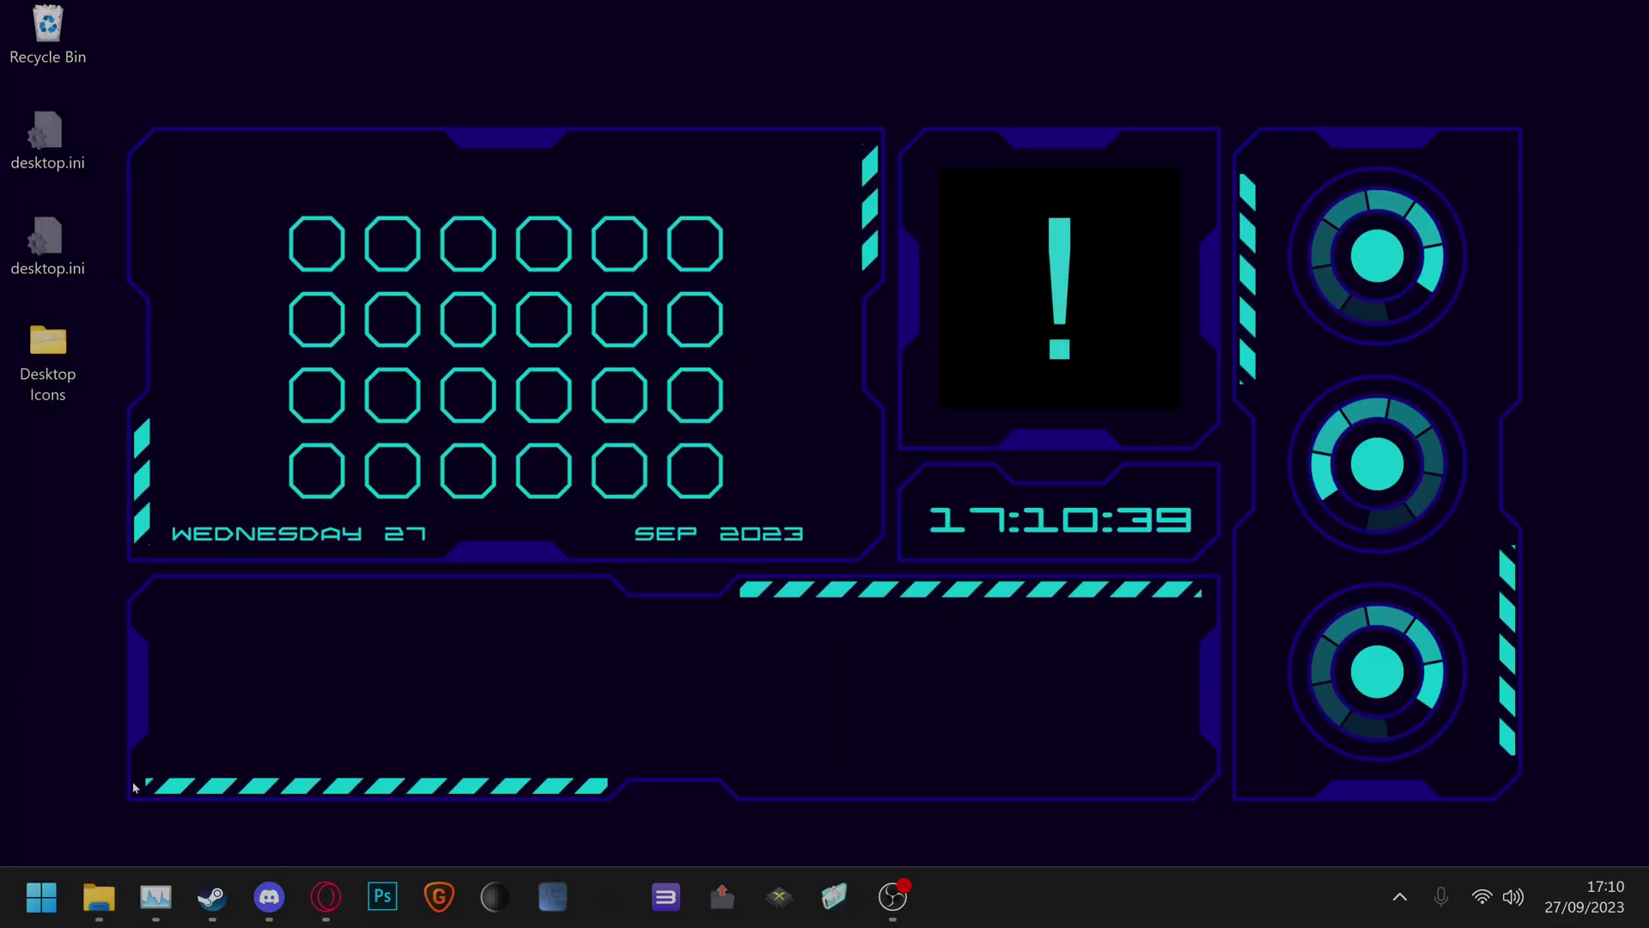
click(99, 897)
click(579, 815)
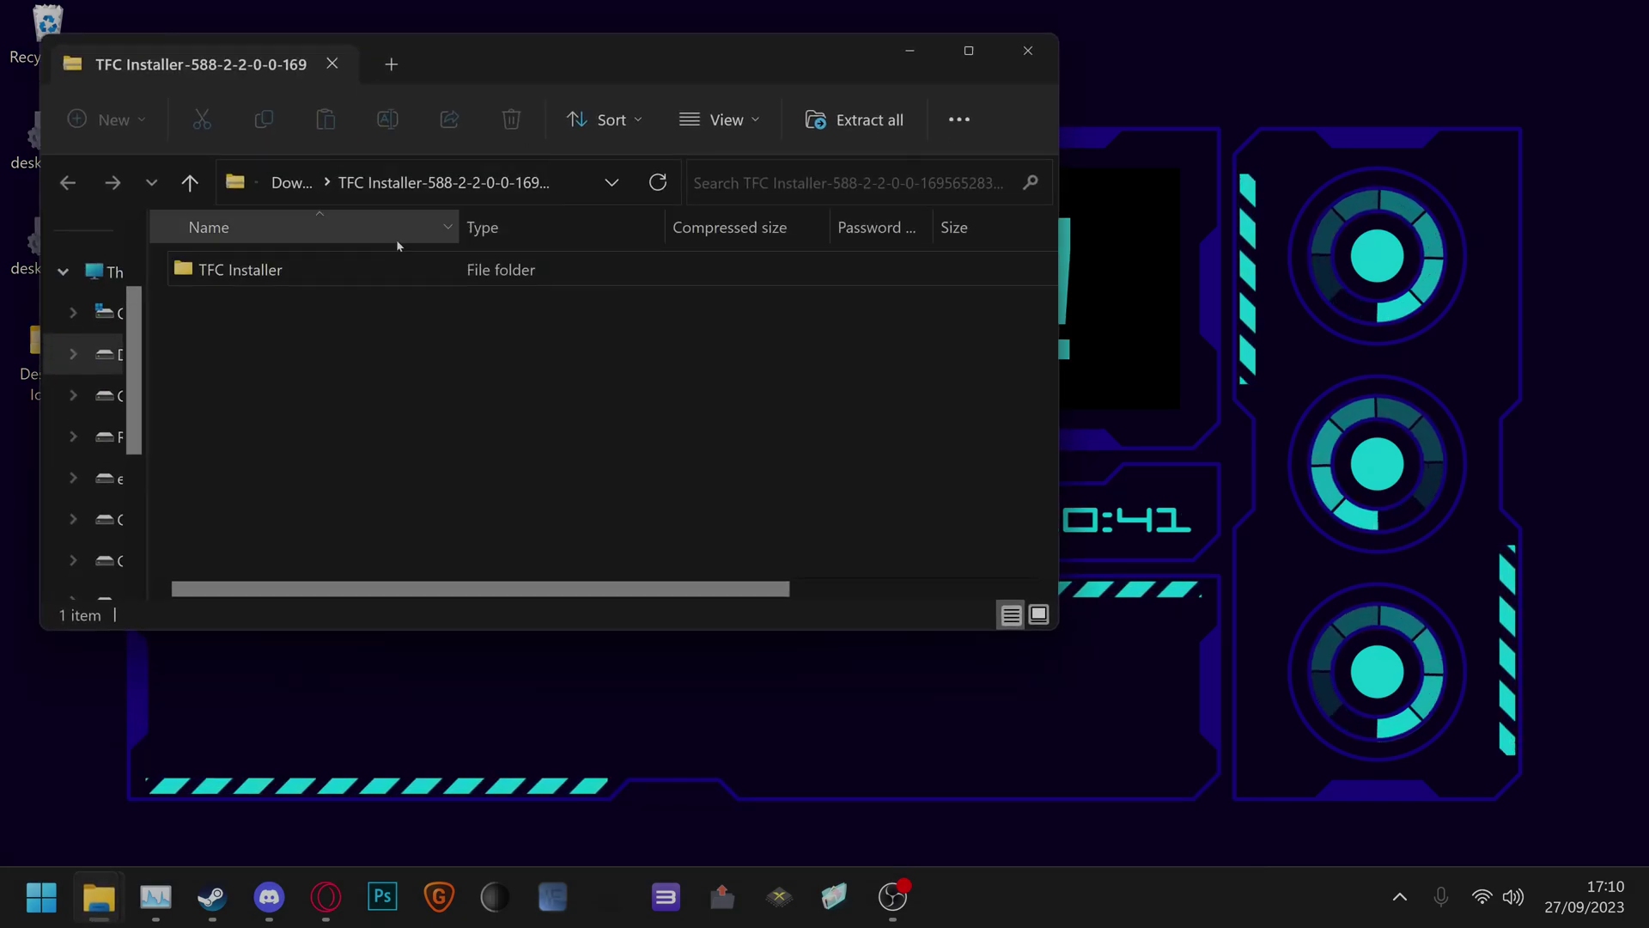
drag(412, 268, 1312, 397)
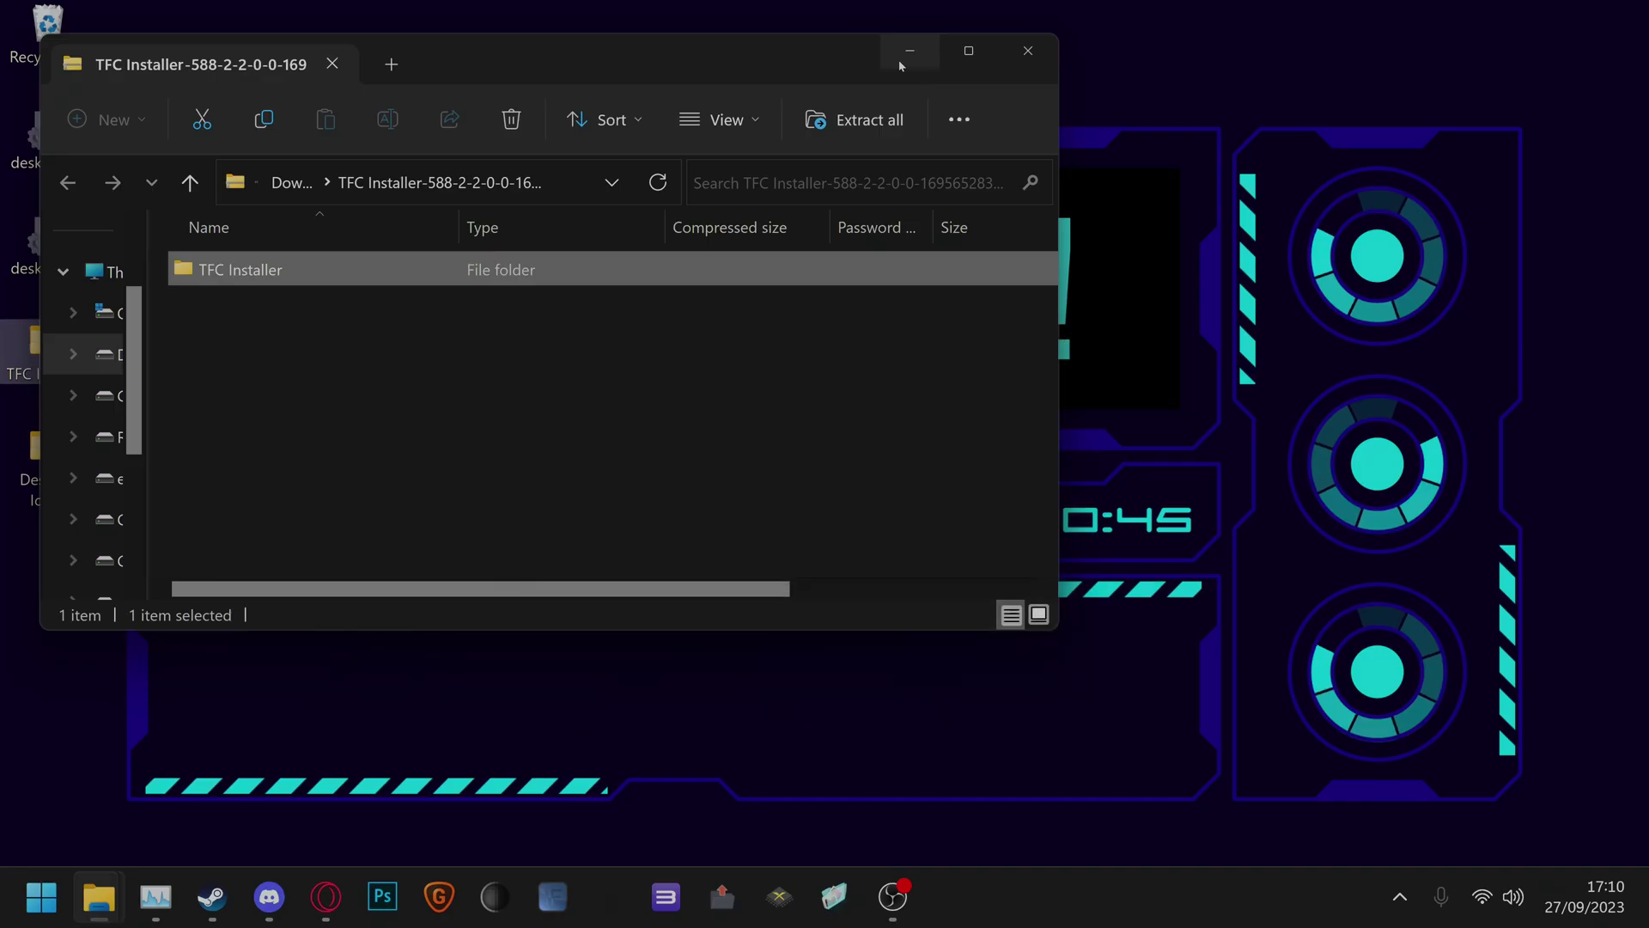
Launch TFCInstaller.exe from the desktop's TFC Installer folder, allowing it to run despite the SmartScreen block.
click(910, 53)
double_click(47, 348)
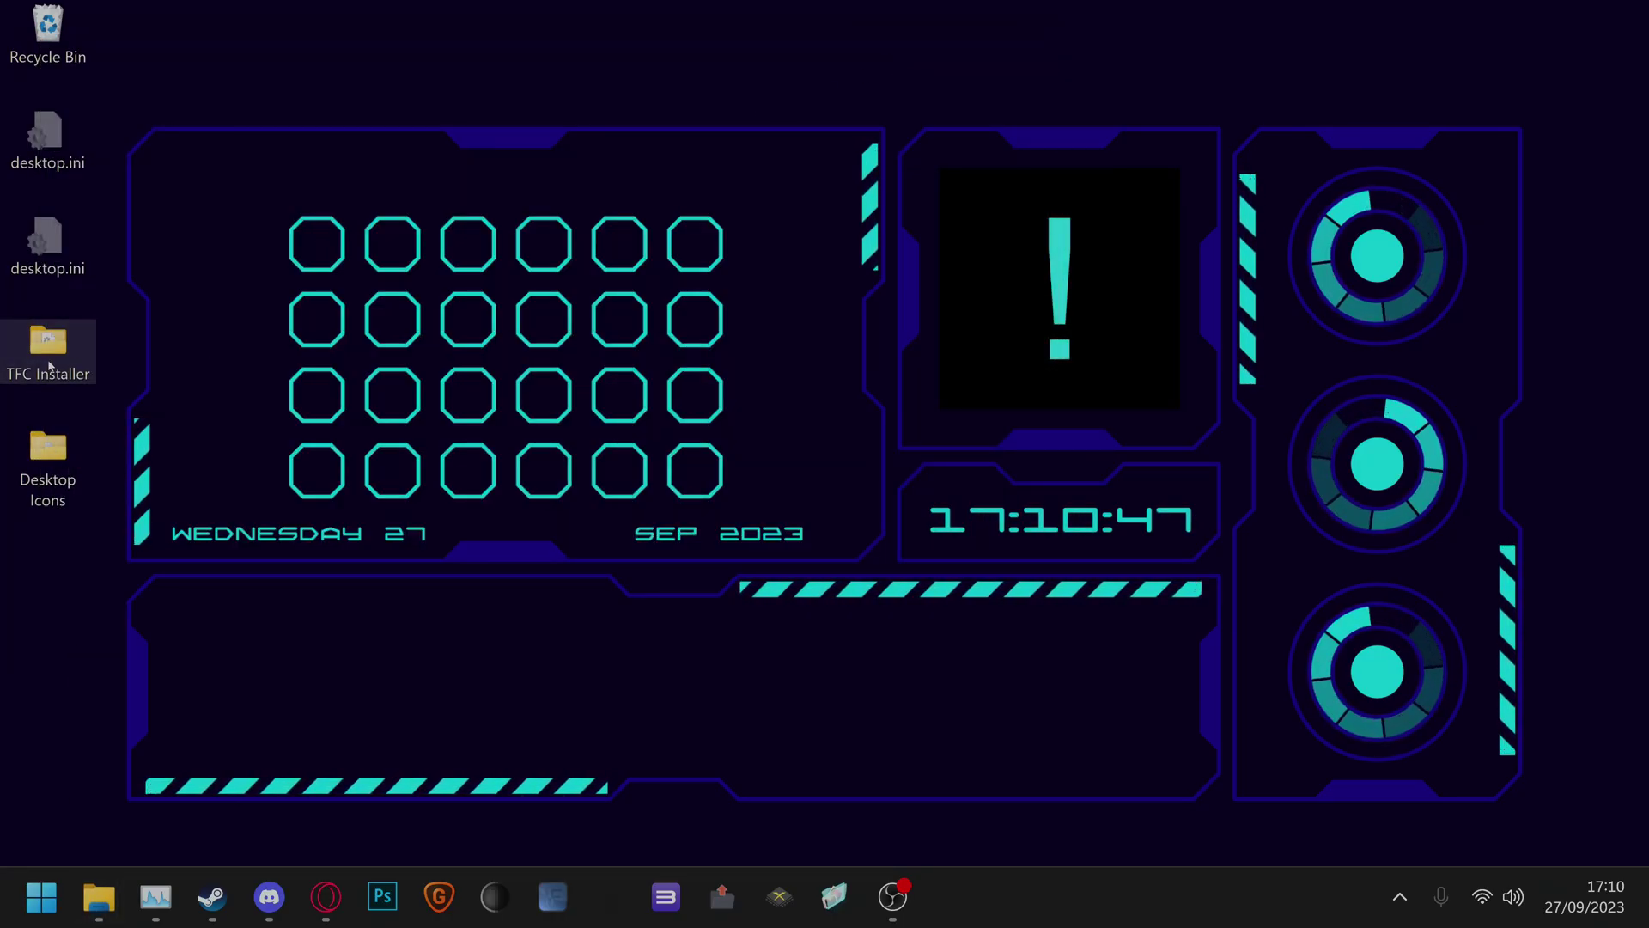
scroll(323, 531, down, 3)
scroll(323, 530, down, 3)
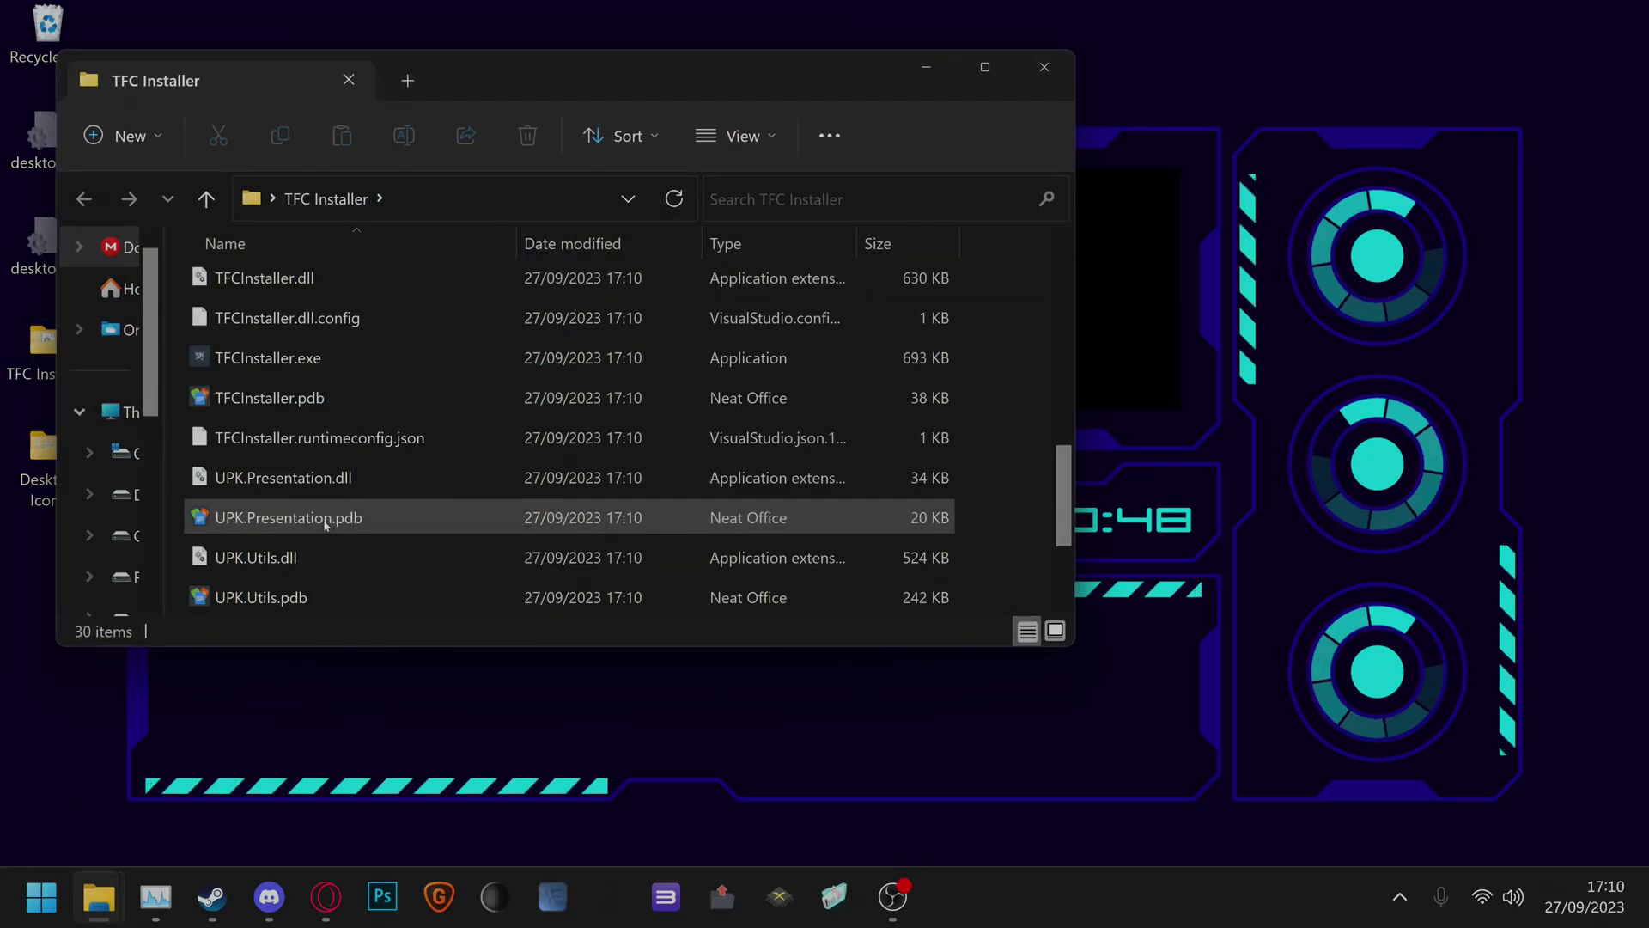
click(292, 365)
double_click(291, 359)
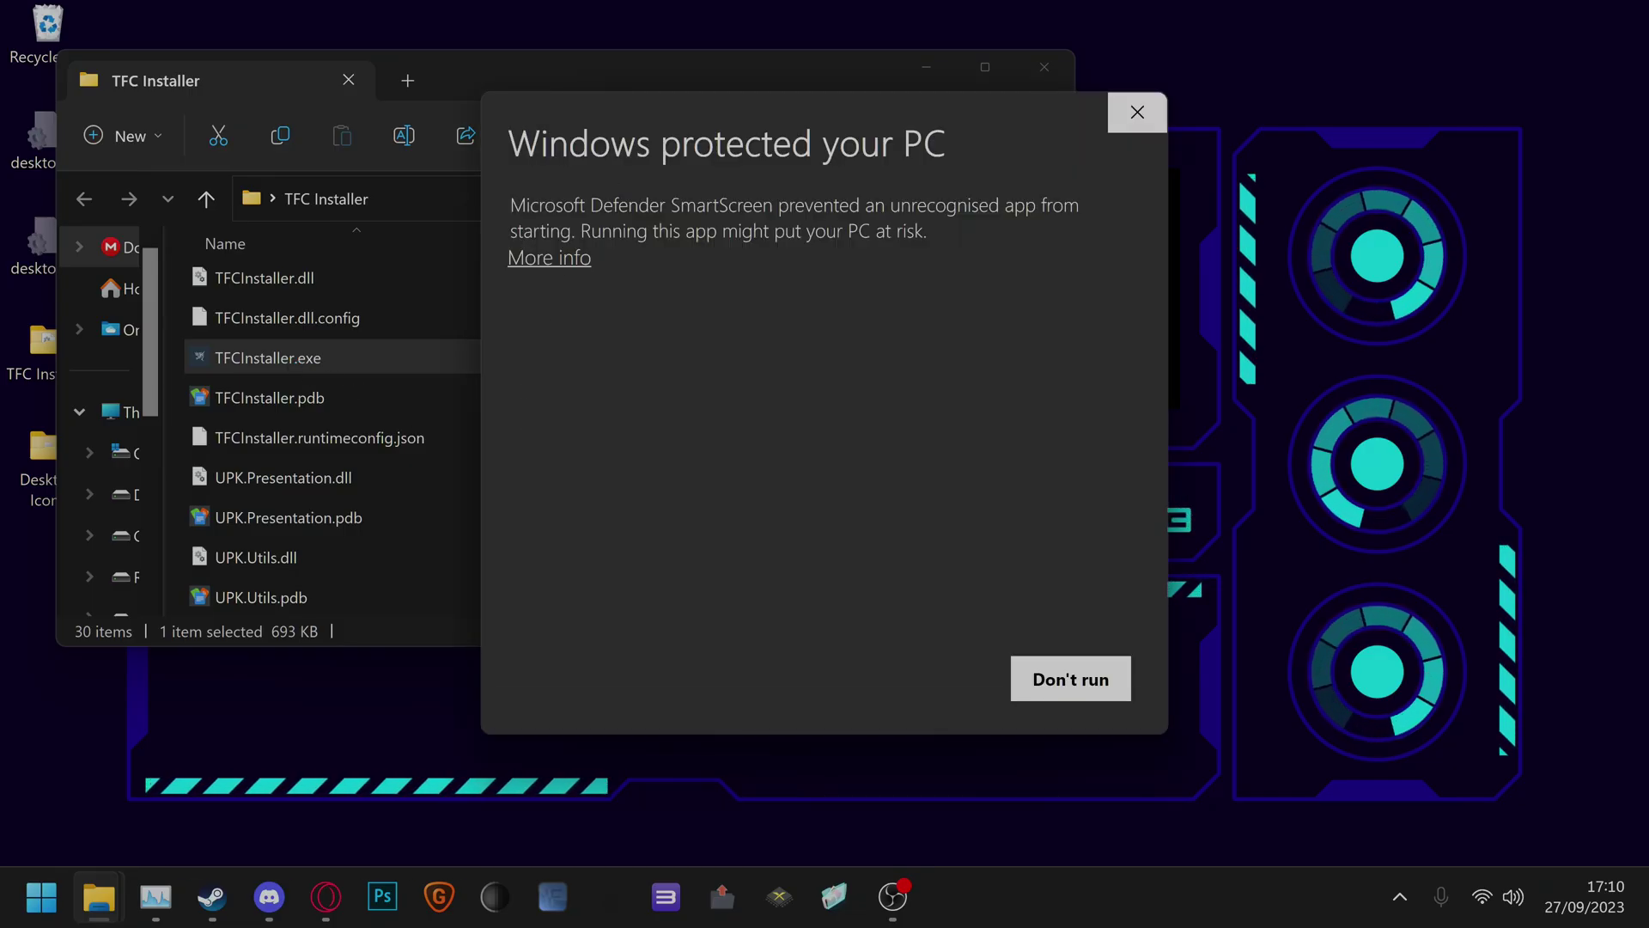
click(540, 259)
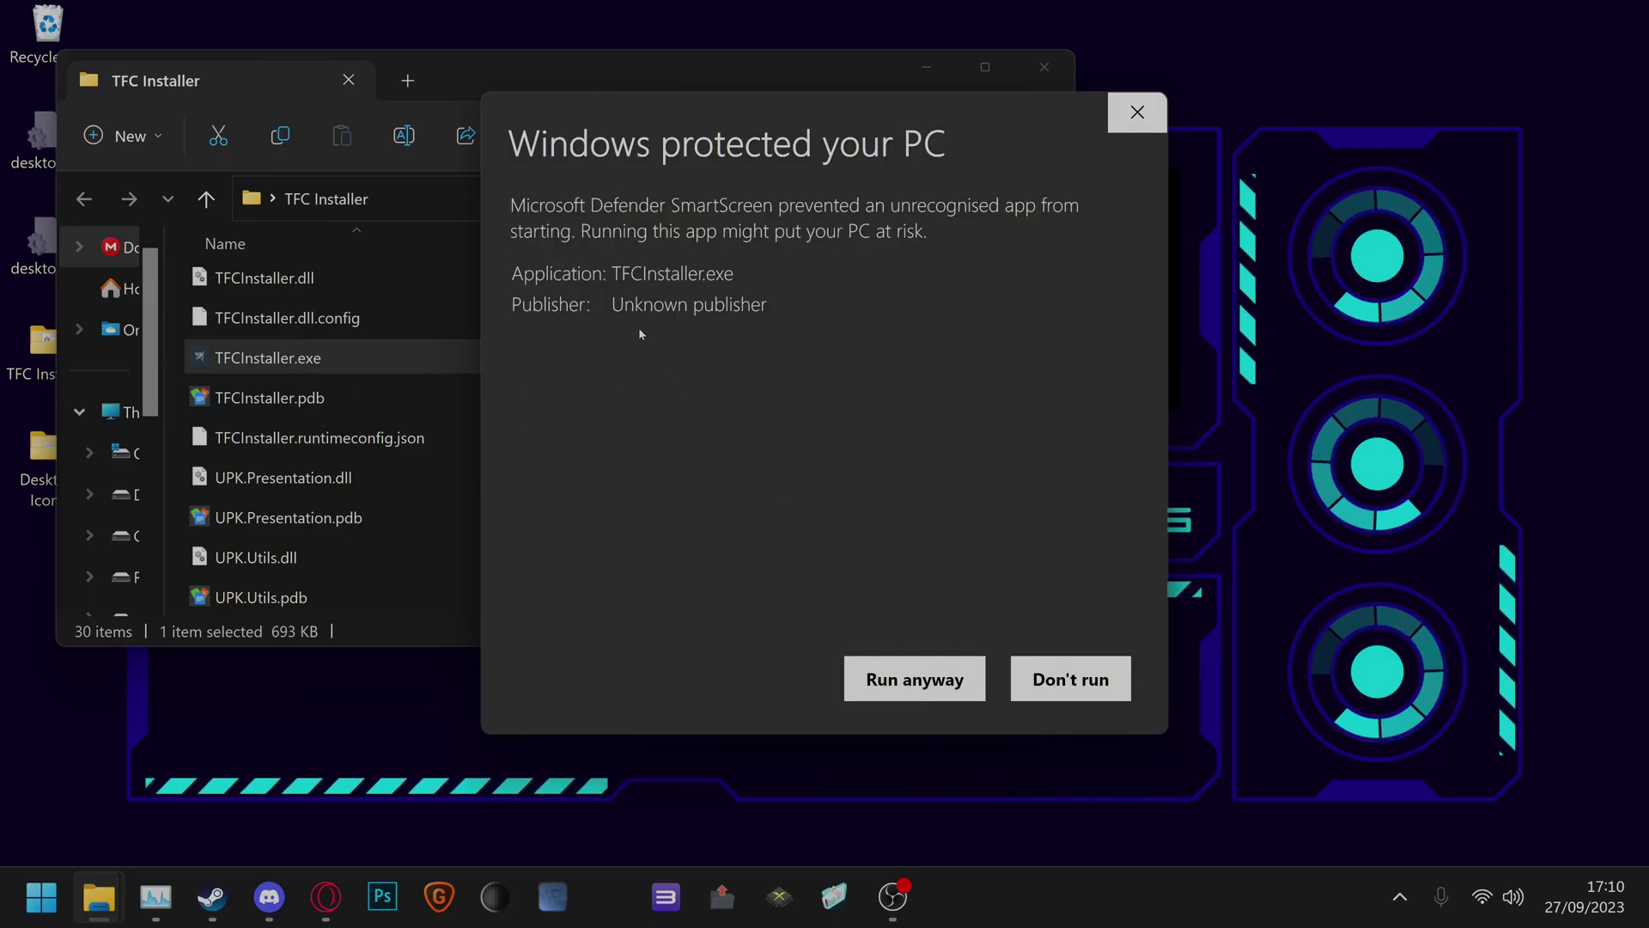
click(869, 693)
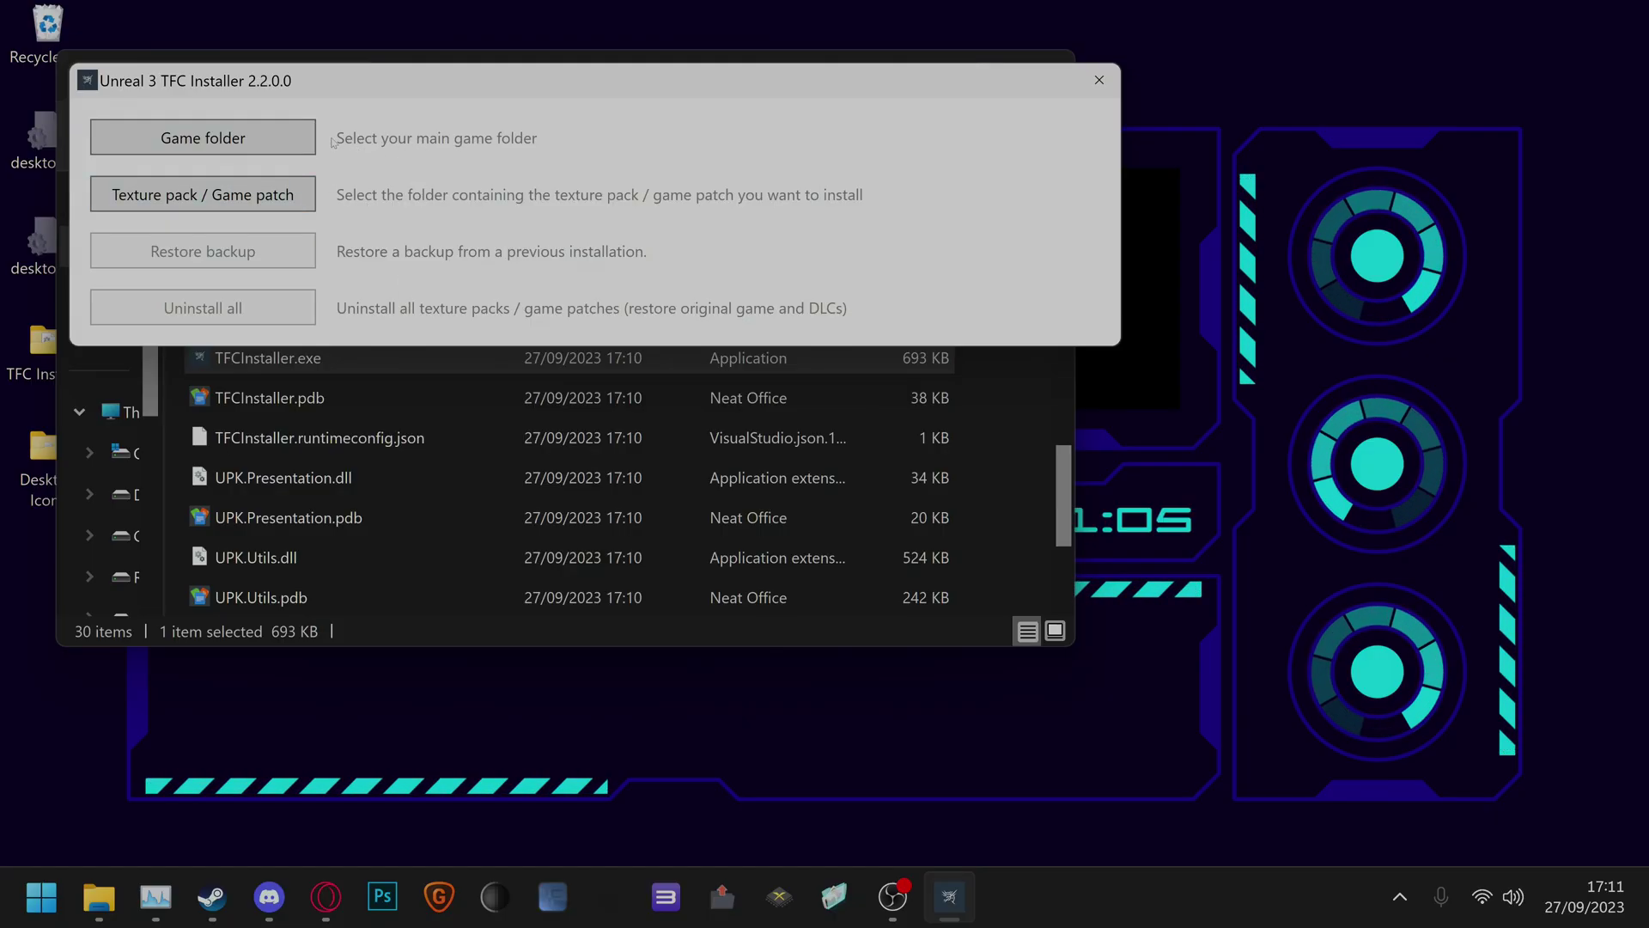
Switch to Steam, browse to Dishonored's installed files and copy the folder path H:\SteamLibrary\steamapps\common\Dishonored.
mouse_move(212, 896)
click(151, 759)
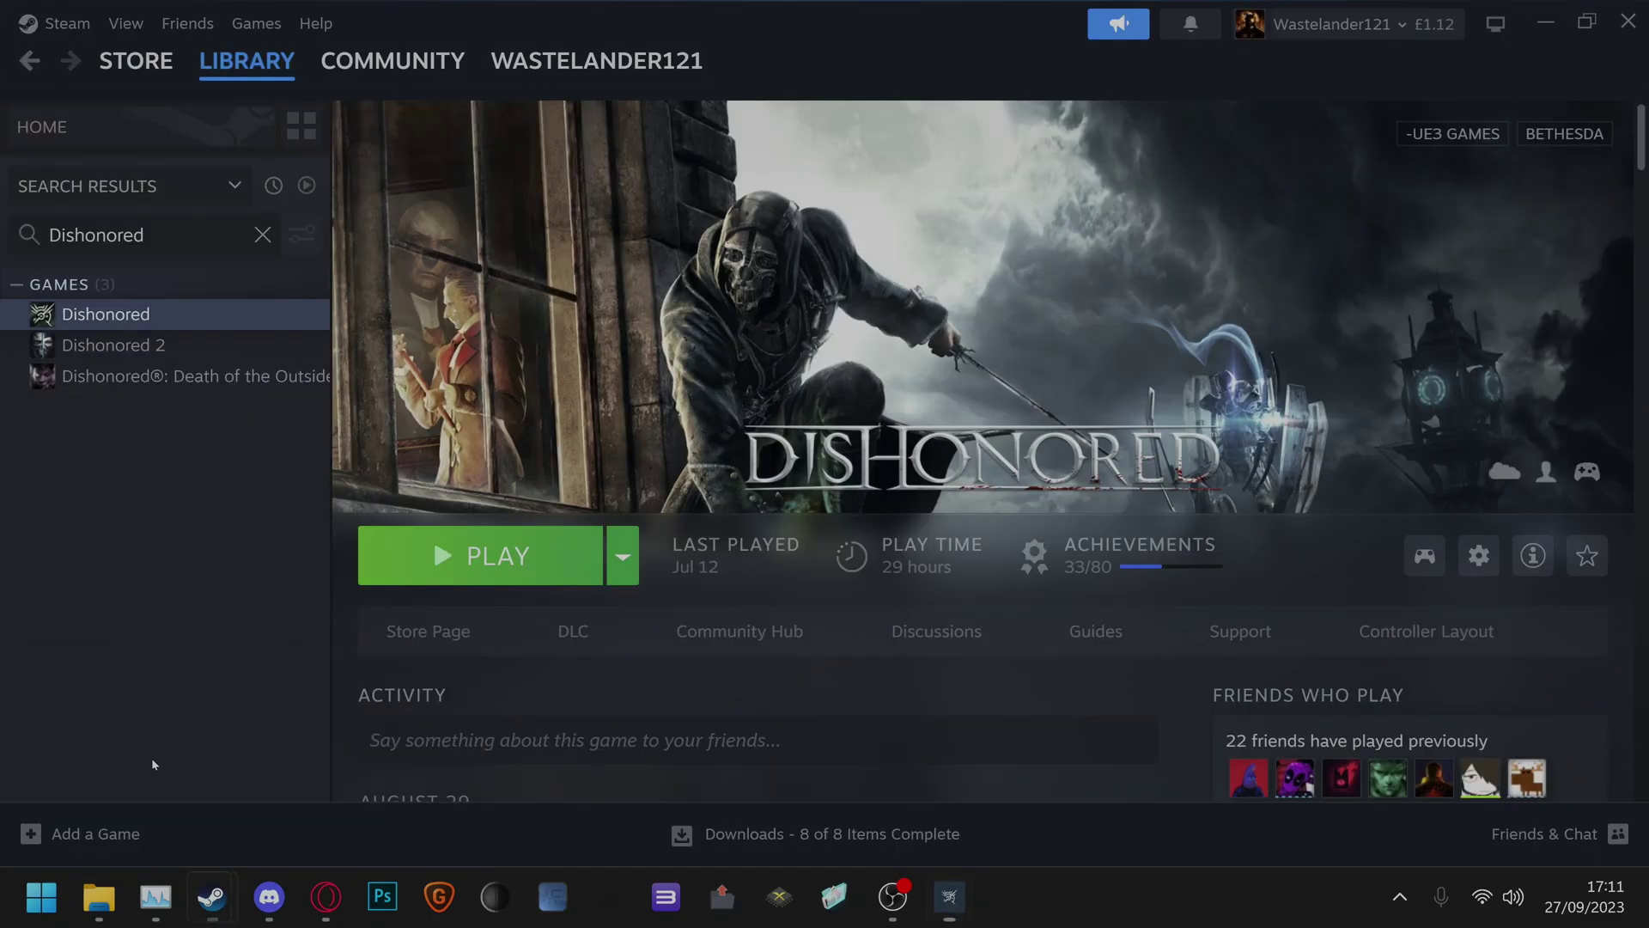
right_click(144, 315)
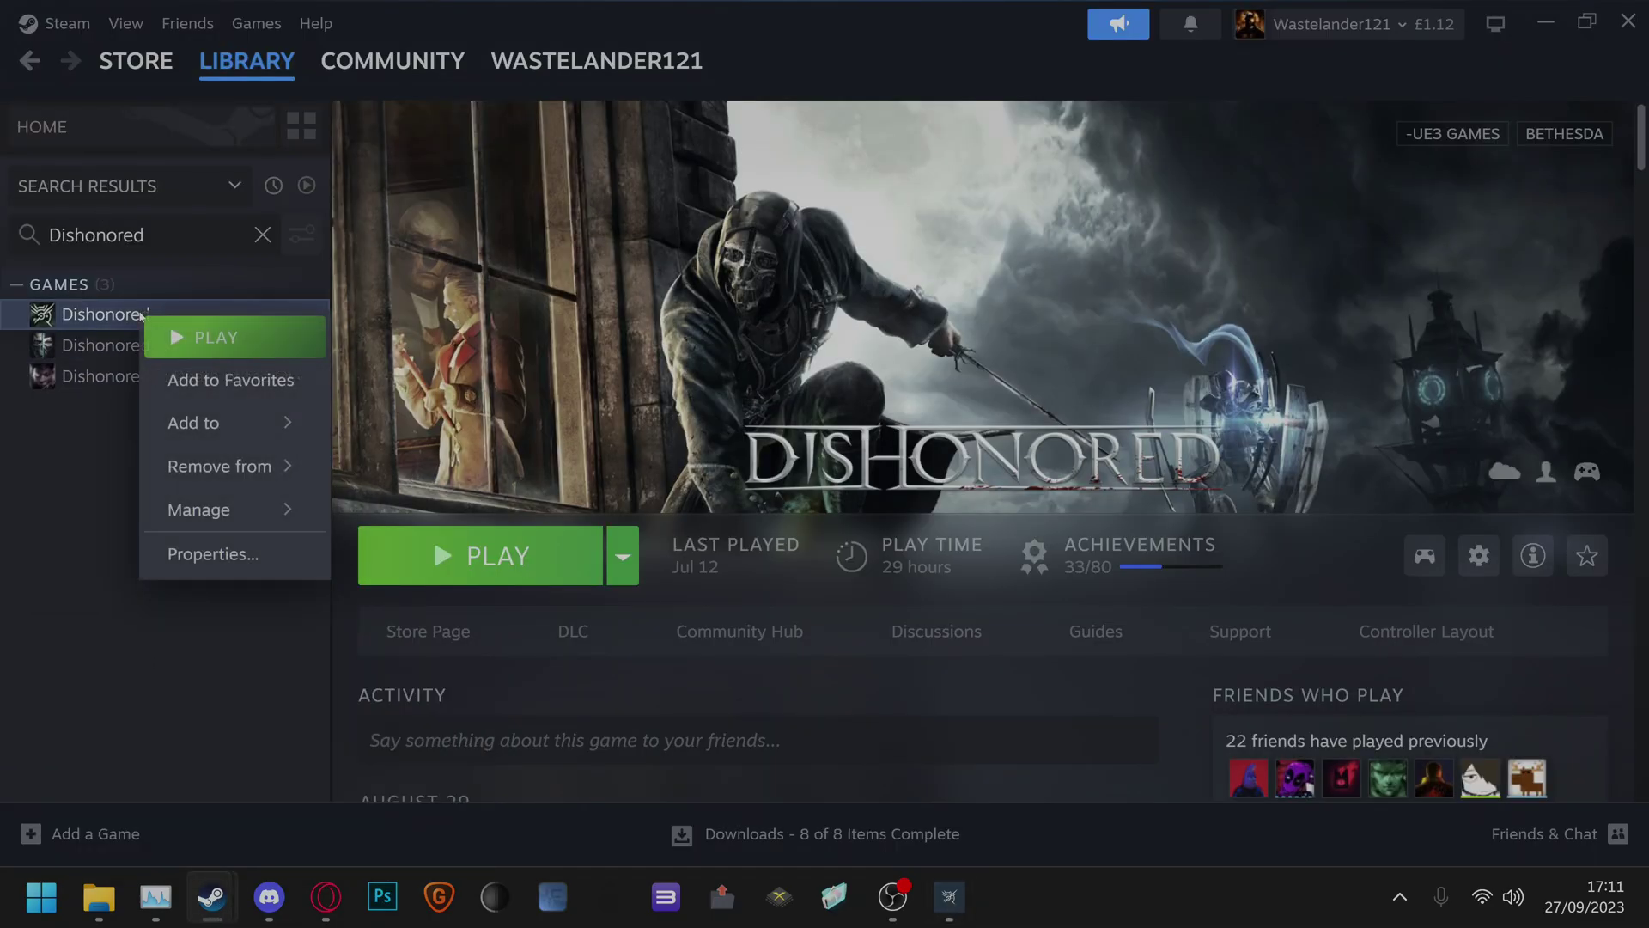
mouse_move(198, 500)
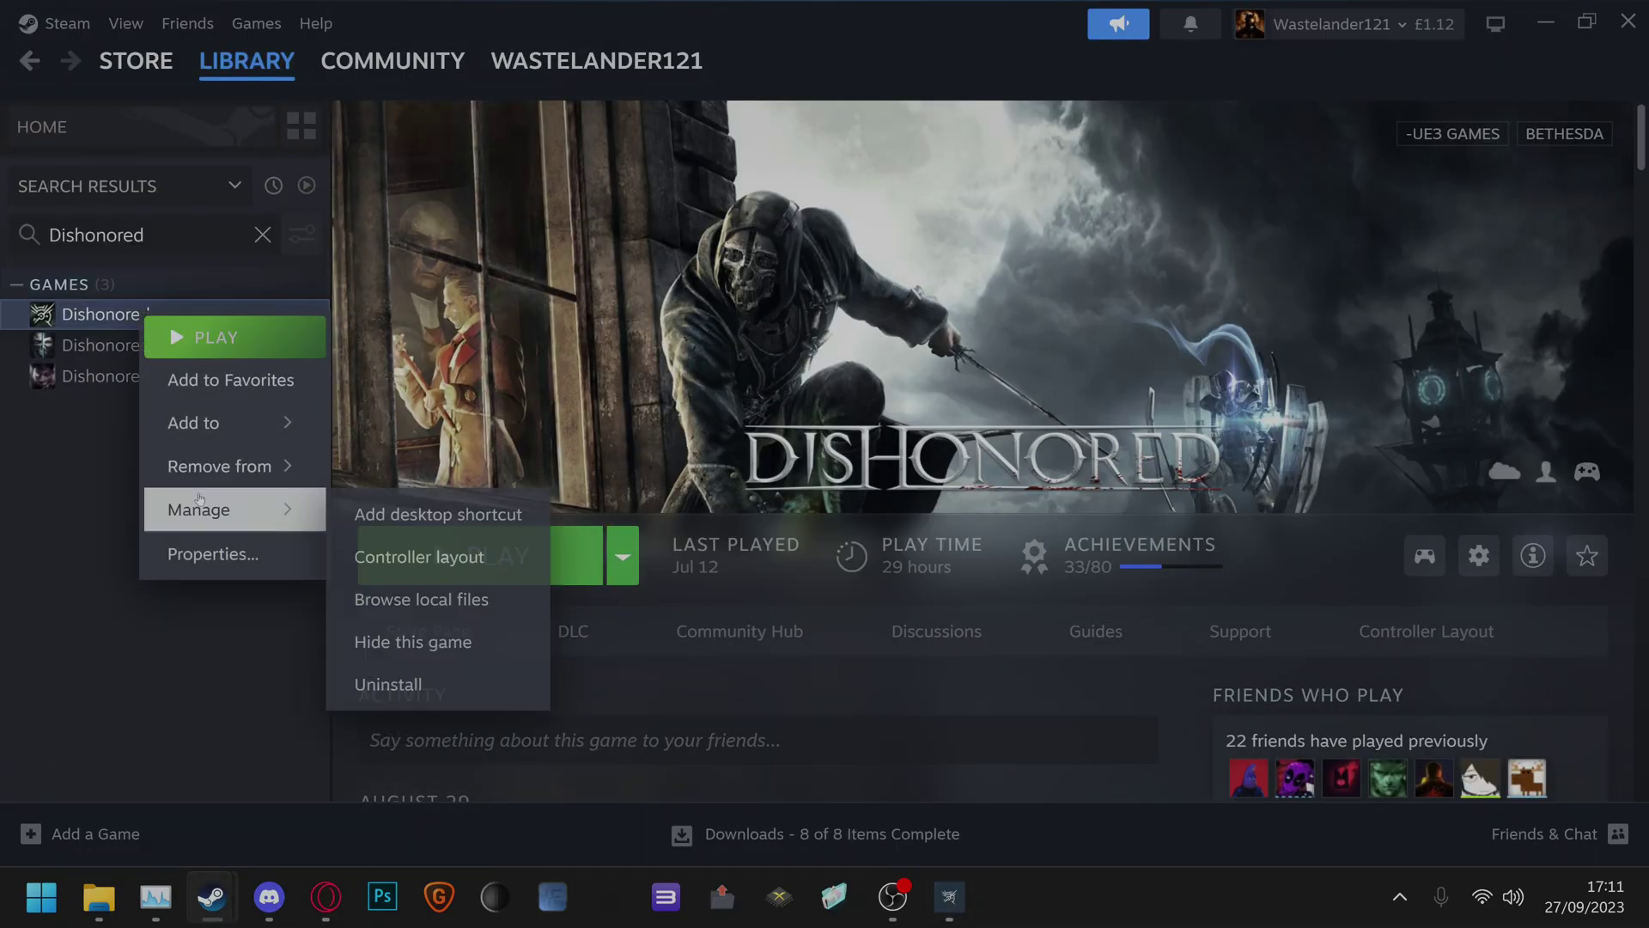
click(199, 557)
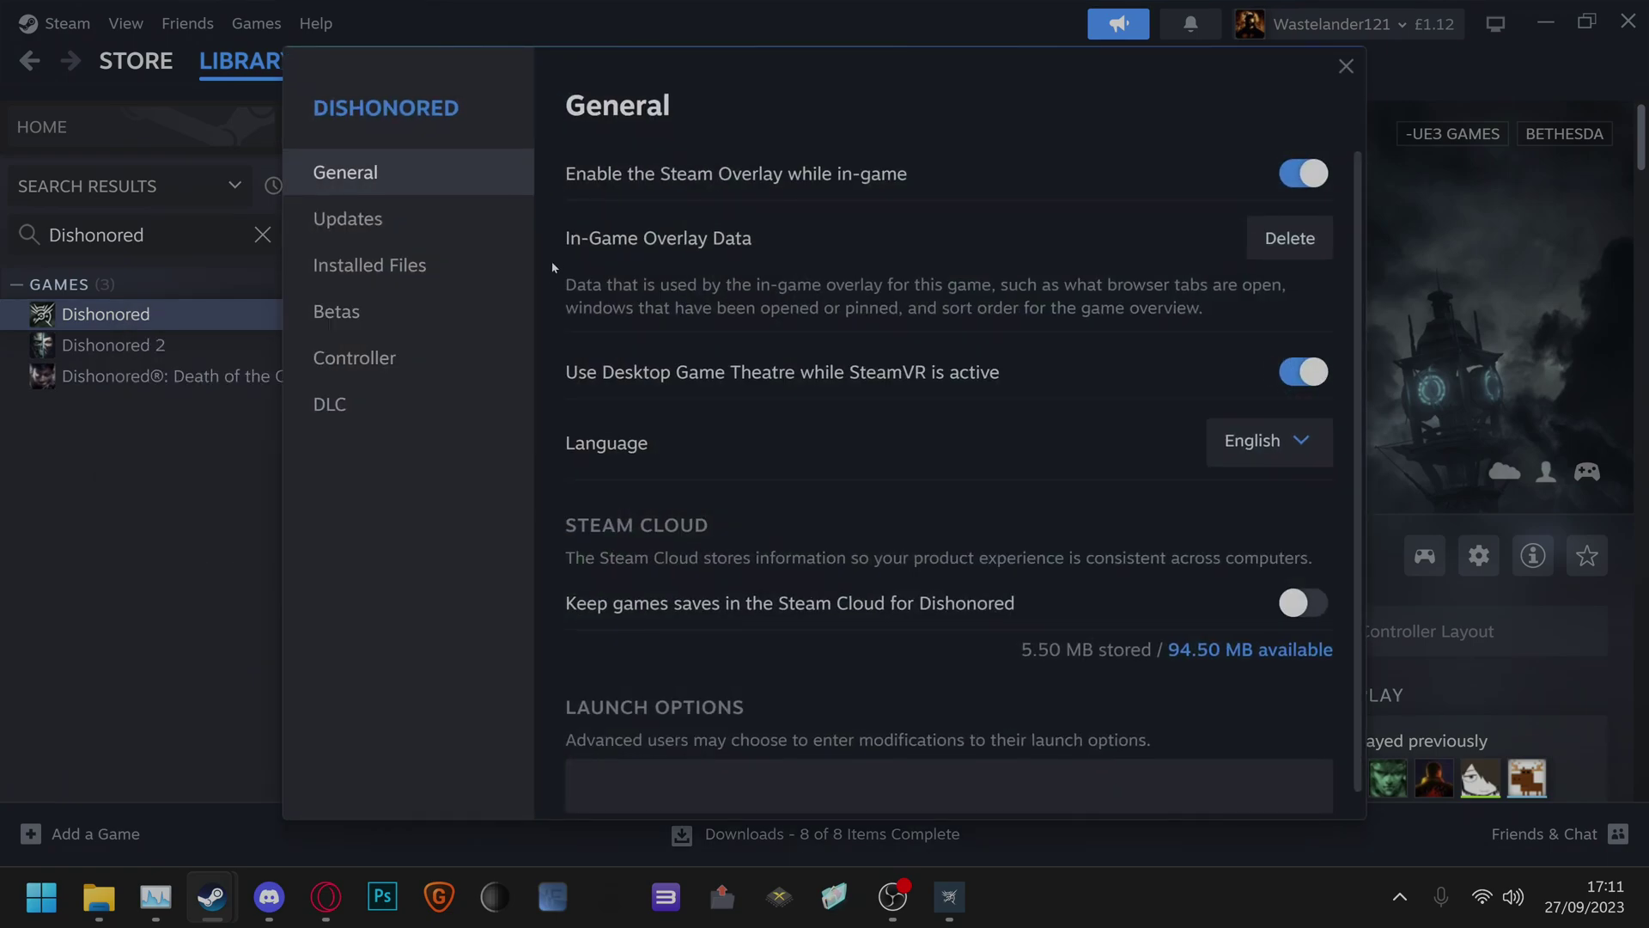
click(491, 263)
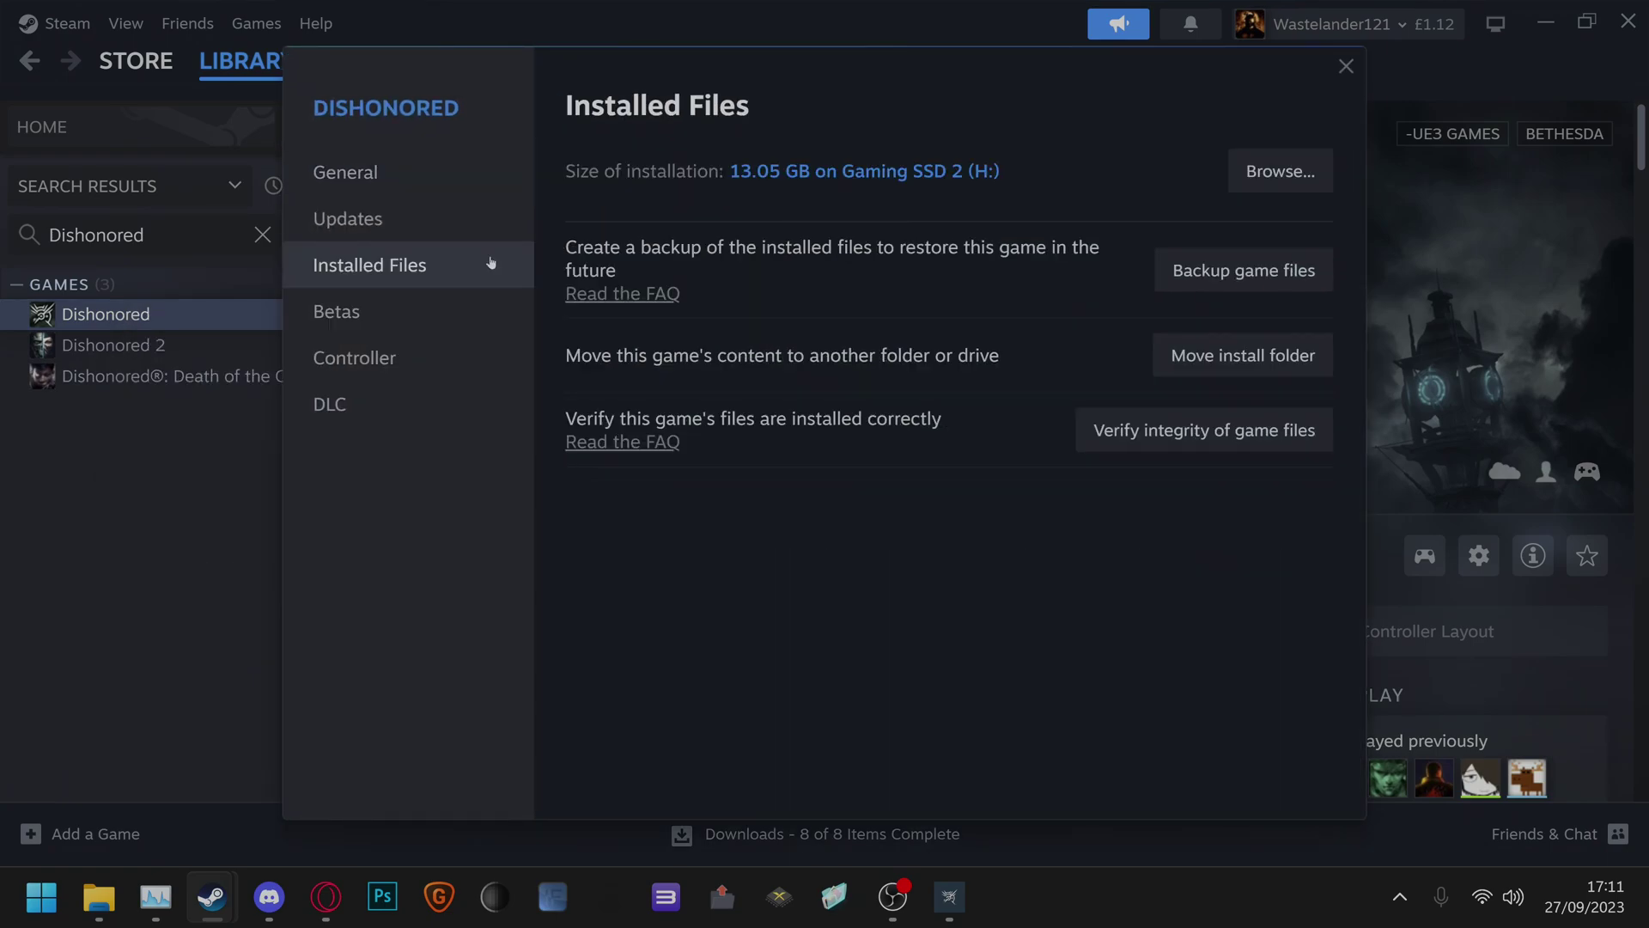
click(1320, 168)
click(584, 217)
key(ctrl+c)
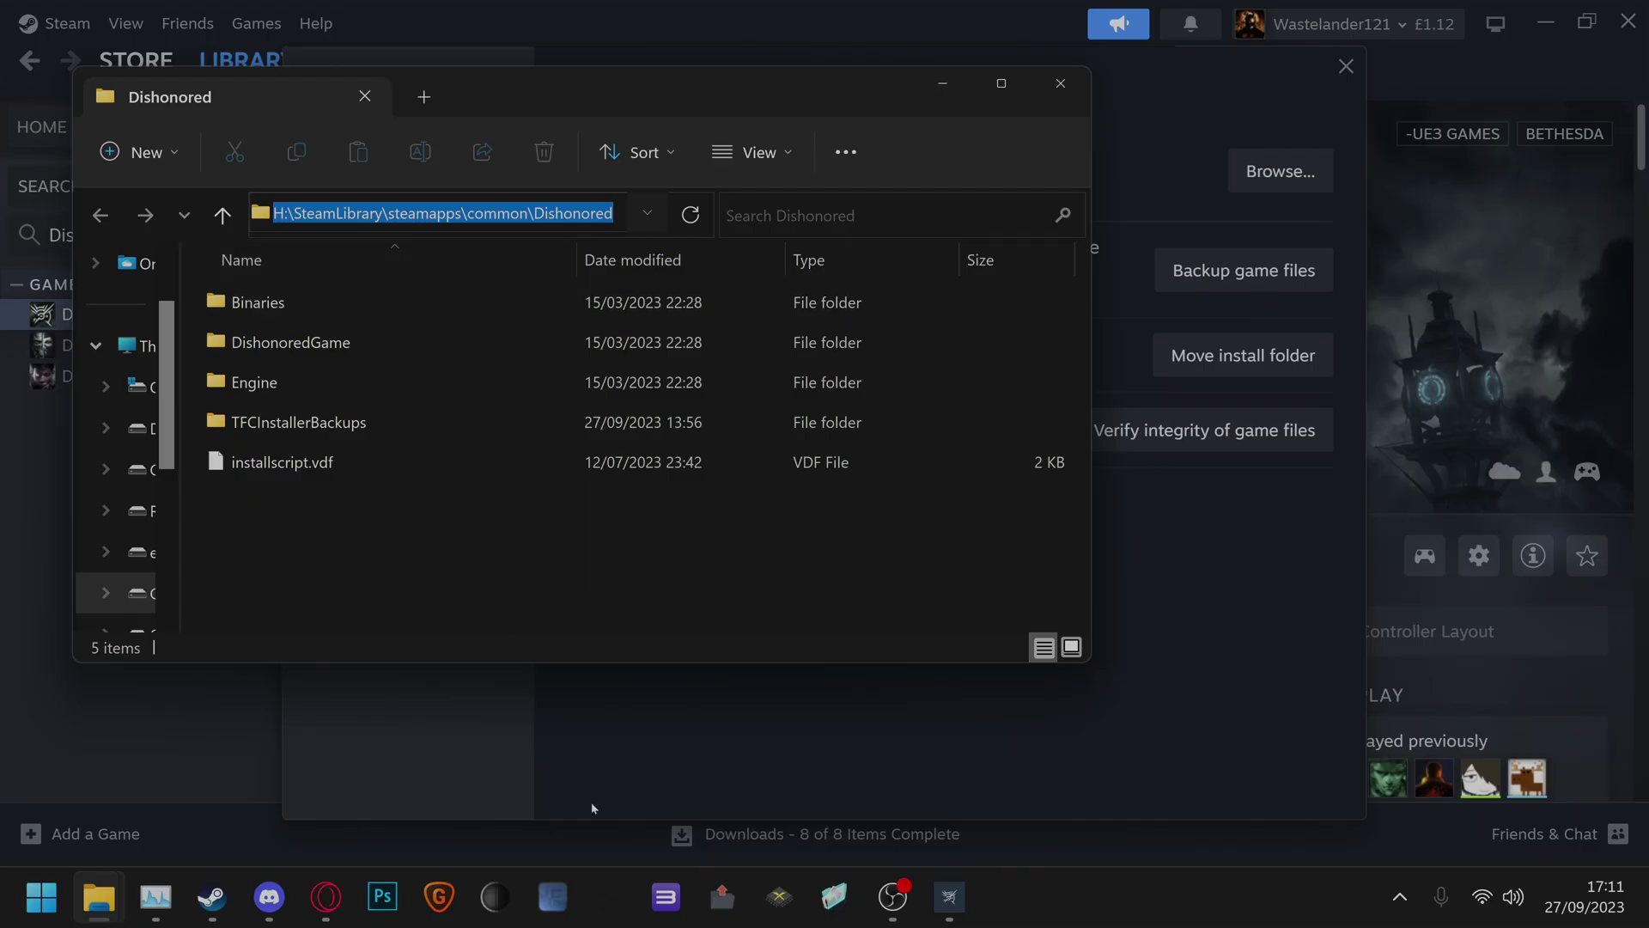
In Unreal 3 TFC Installer, set the game folder to H:\SteamLibrary\steamapps\common\Dishonored.
click(949, 897)
click(262, 127)
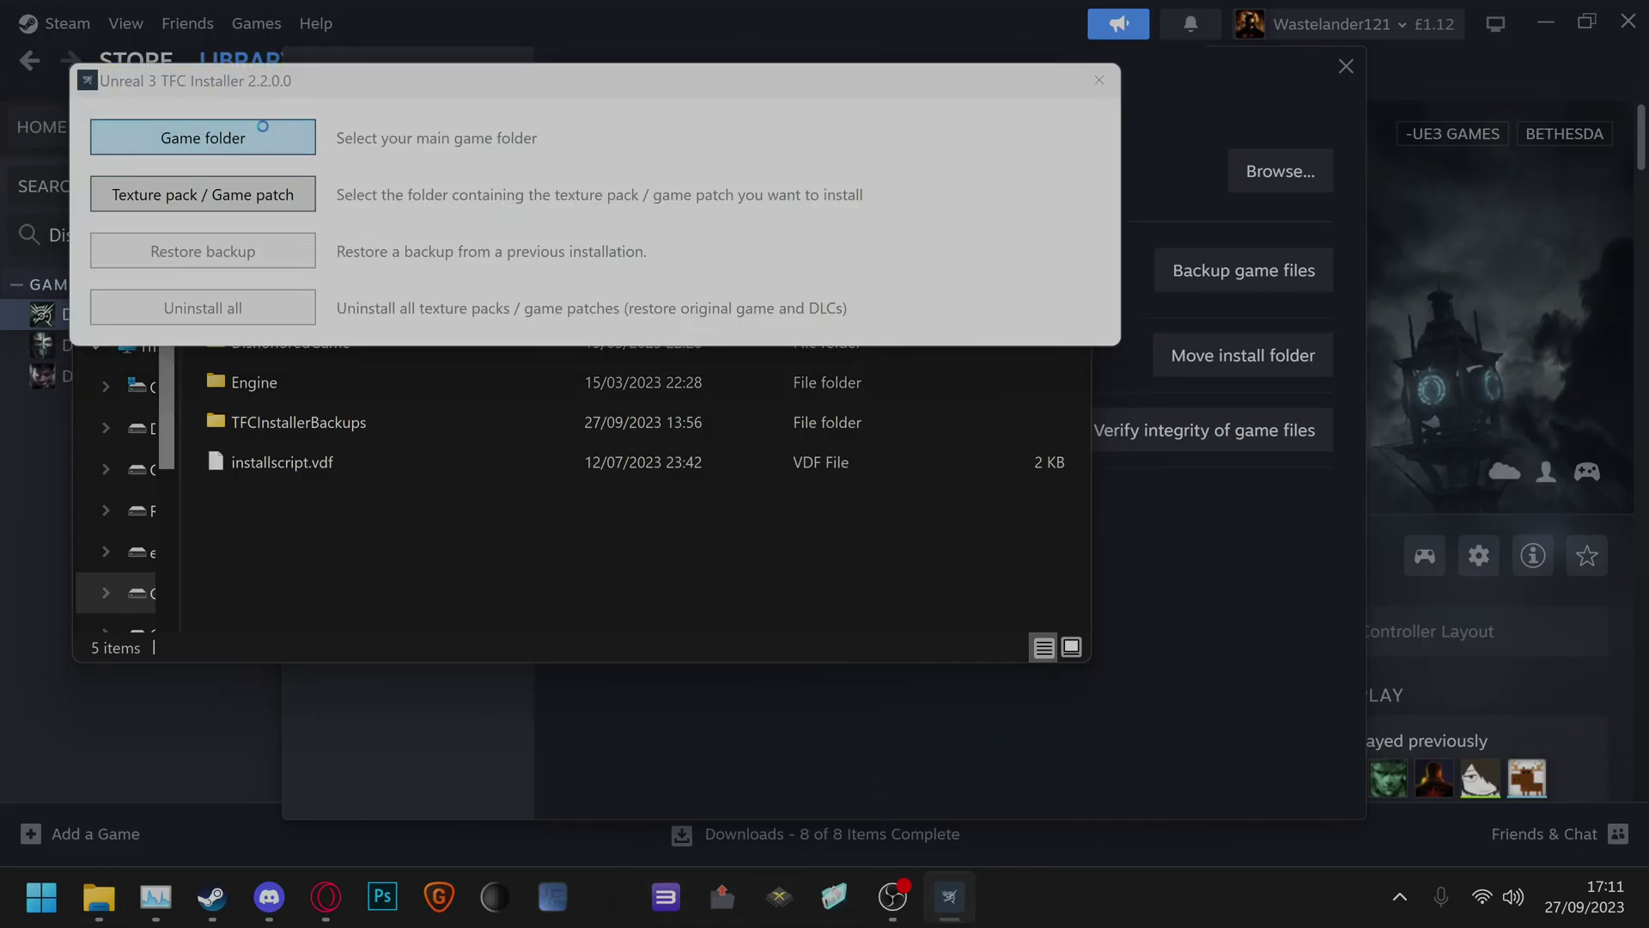
click(931, 56)
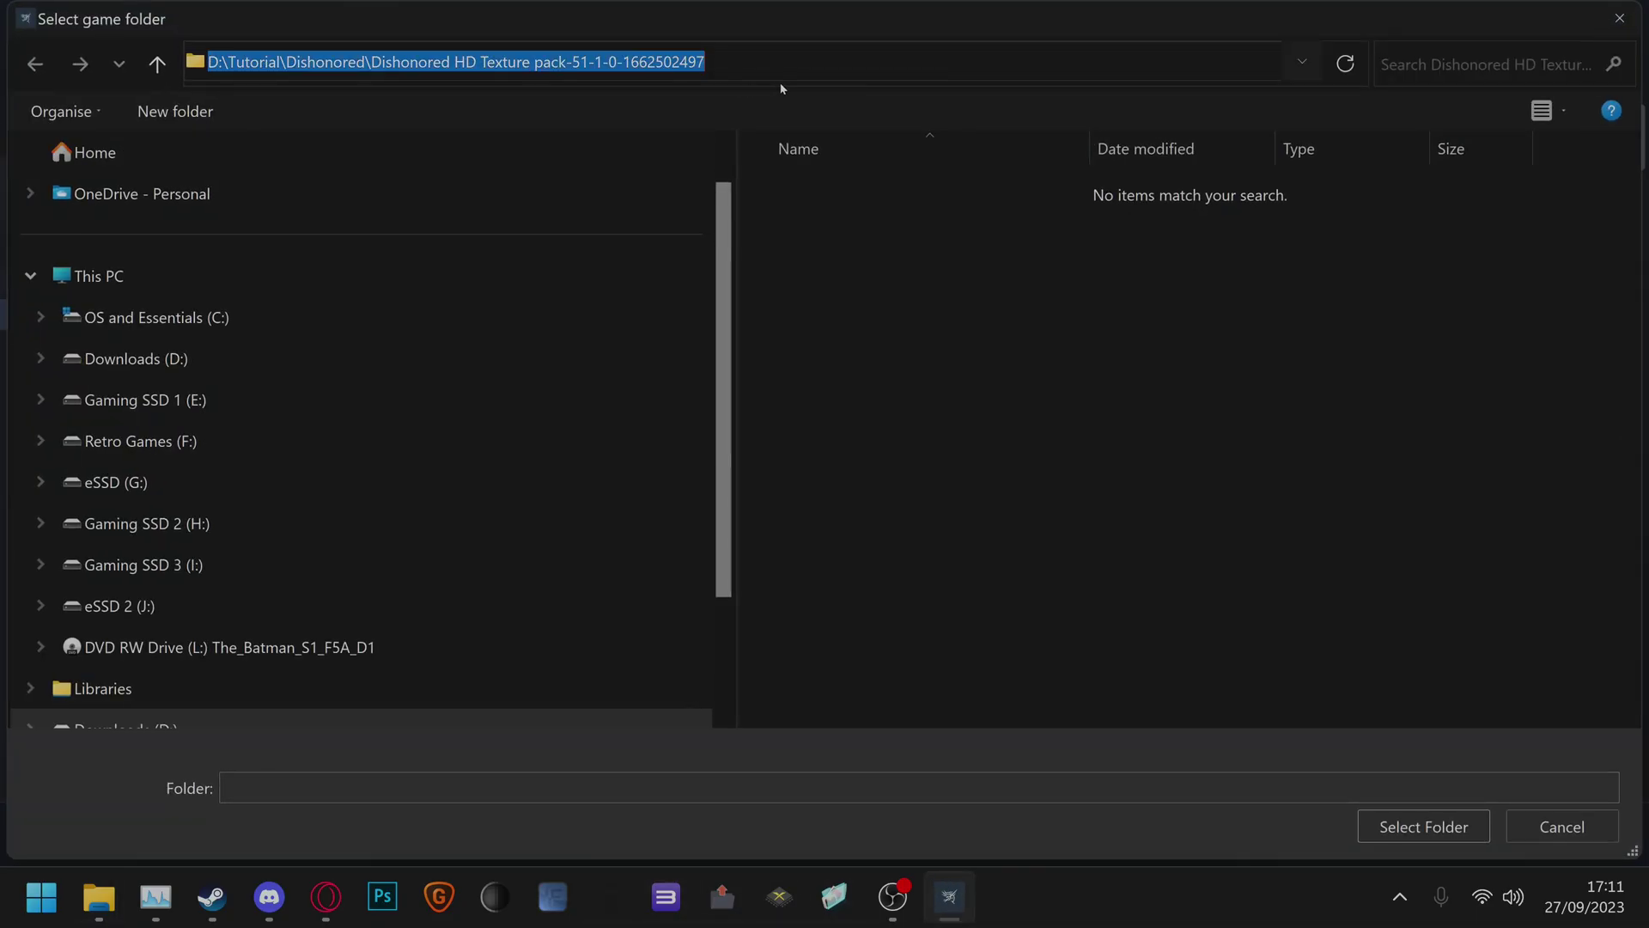
key(ctrl+v)
key(Return)
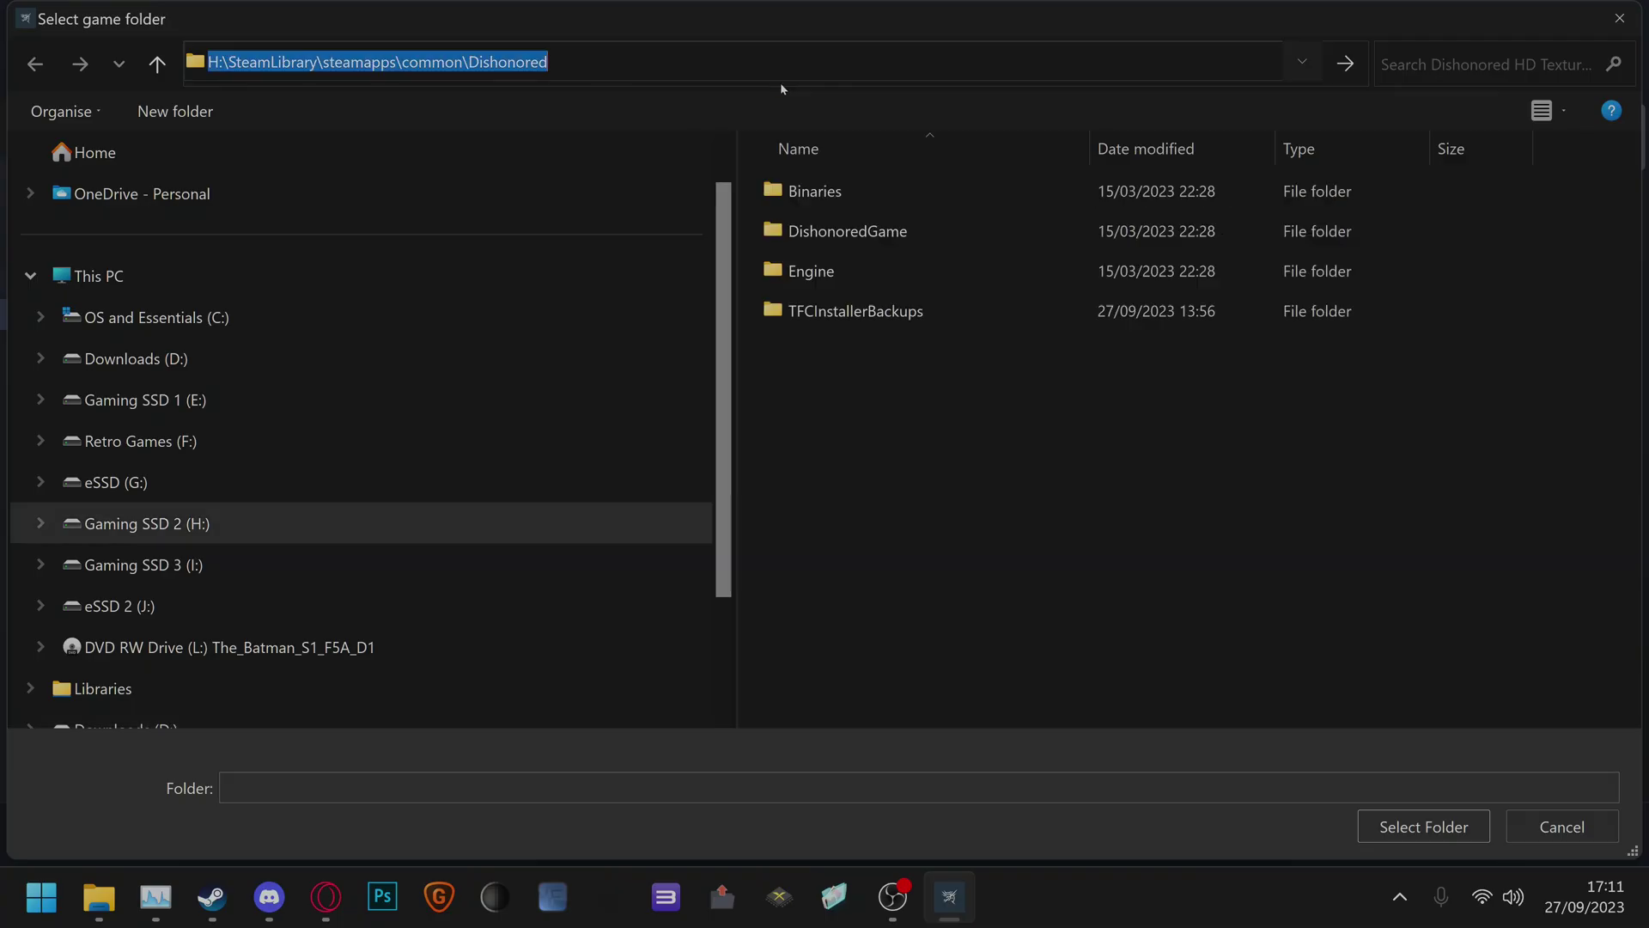
click(1391, 828)
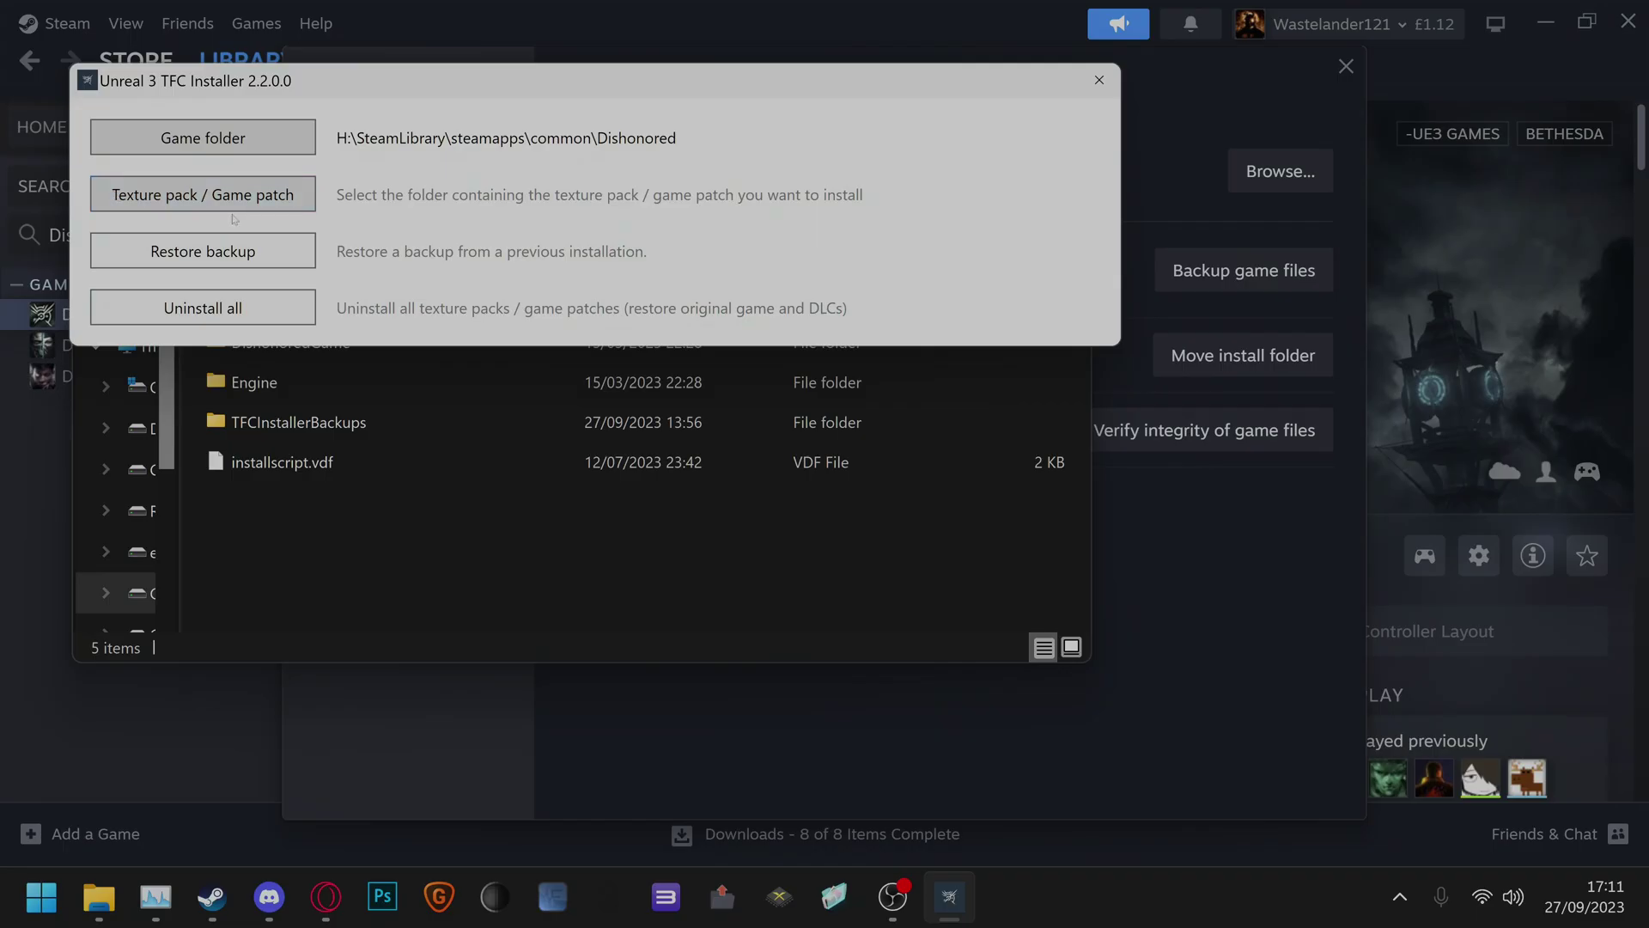
Switch to the browser's Nexus Mods HD Texture pack page and examine its main files and optional DLC files for Dishonored.
mouse_move(83, 915)
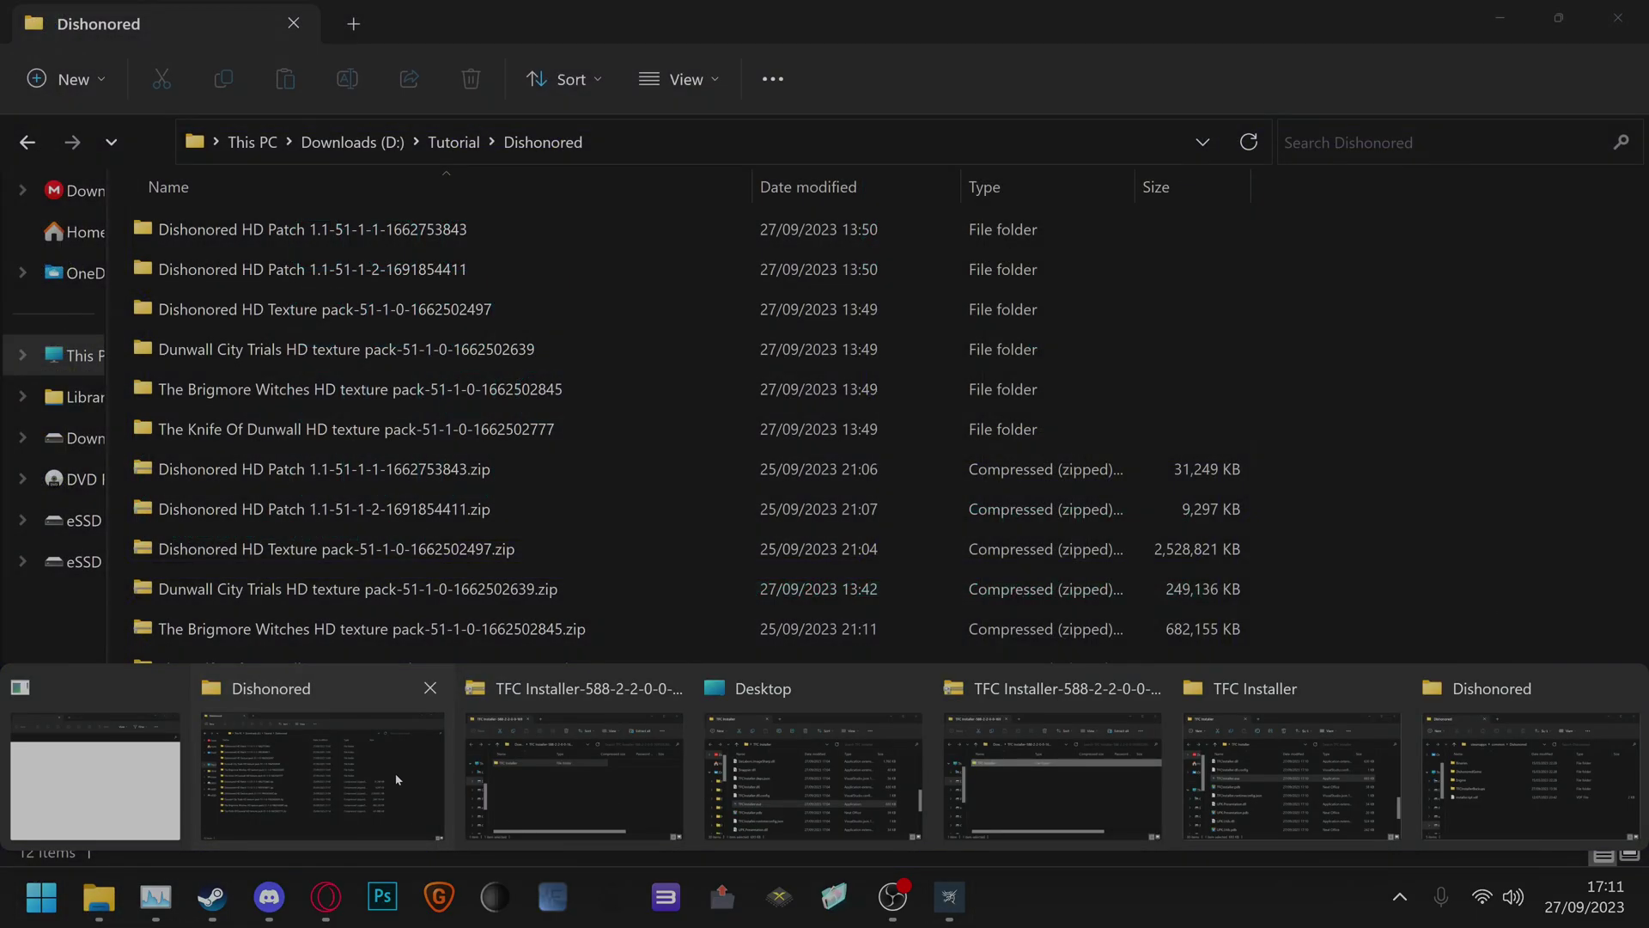
click(97, 786)
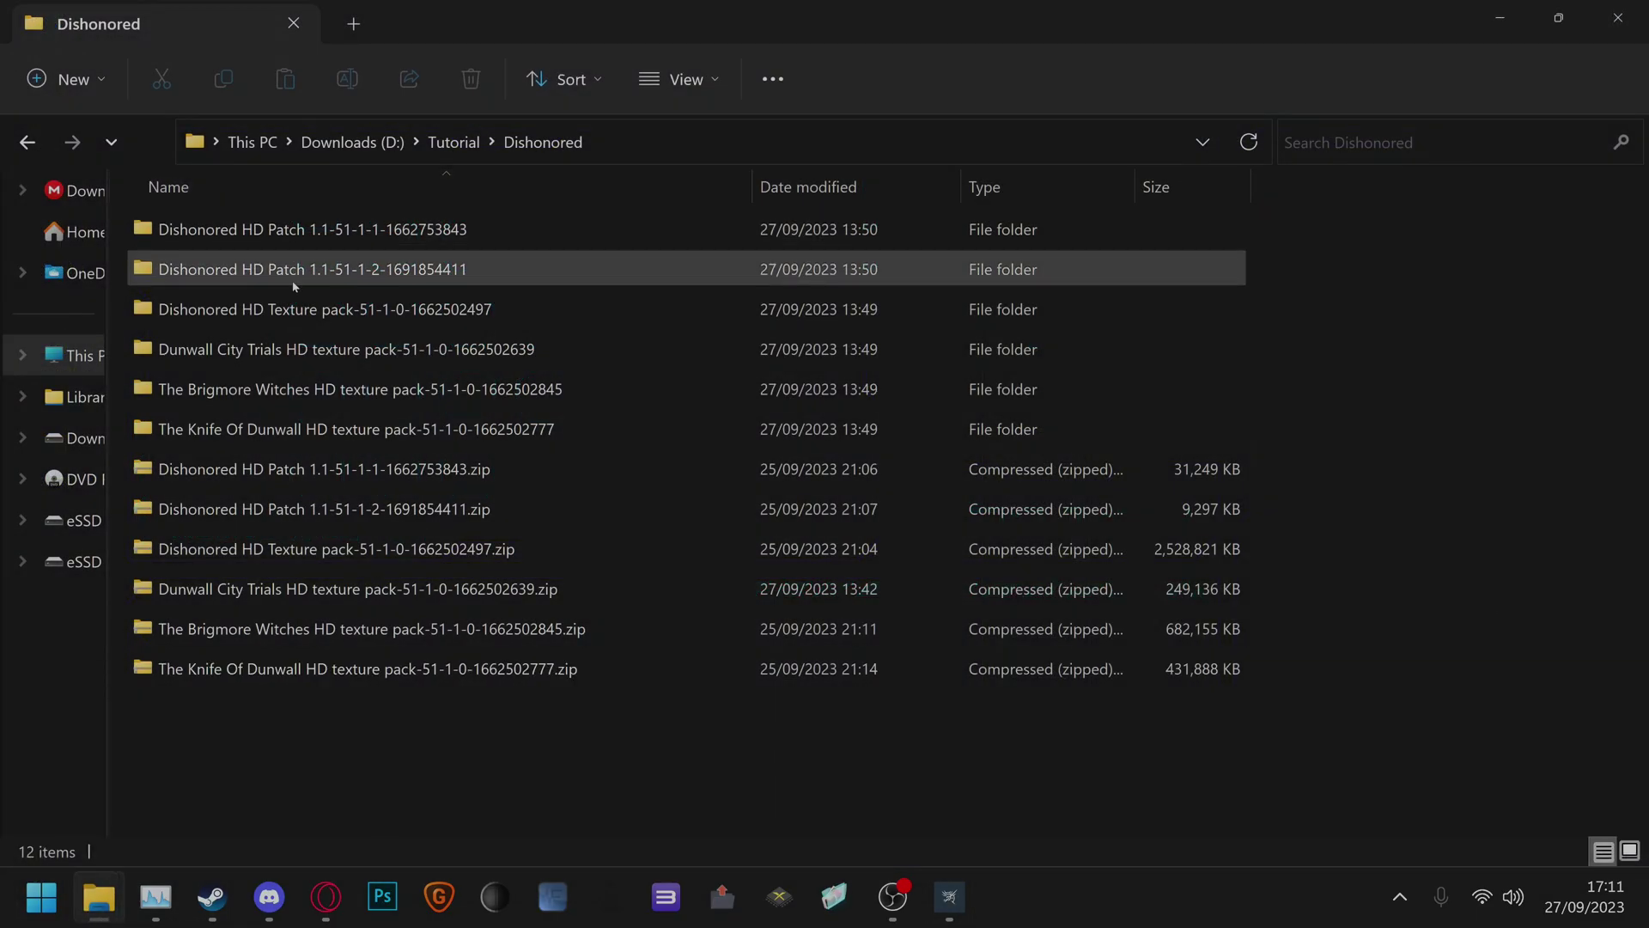
click(316, 887)
click(730, 19)
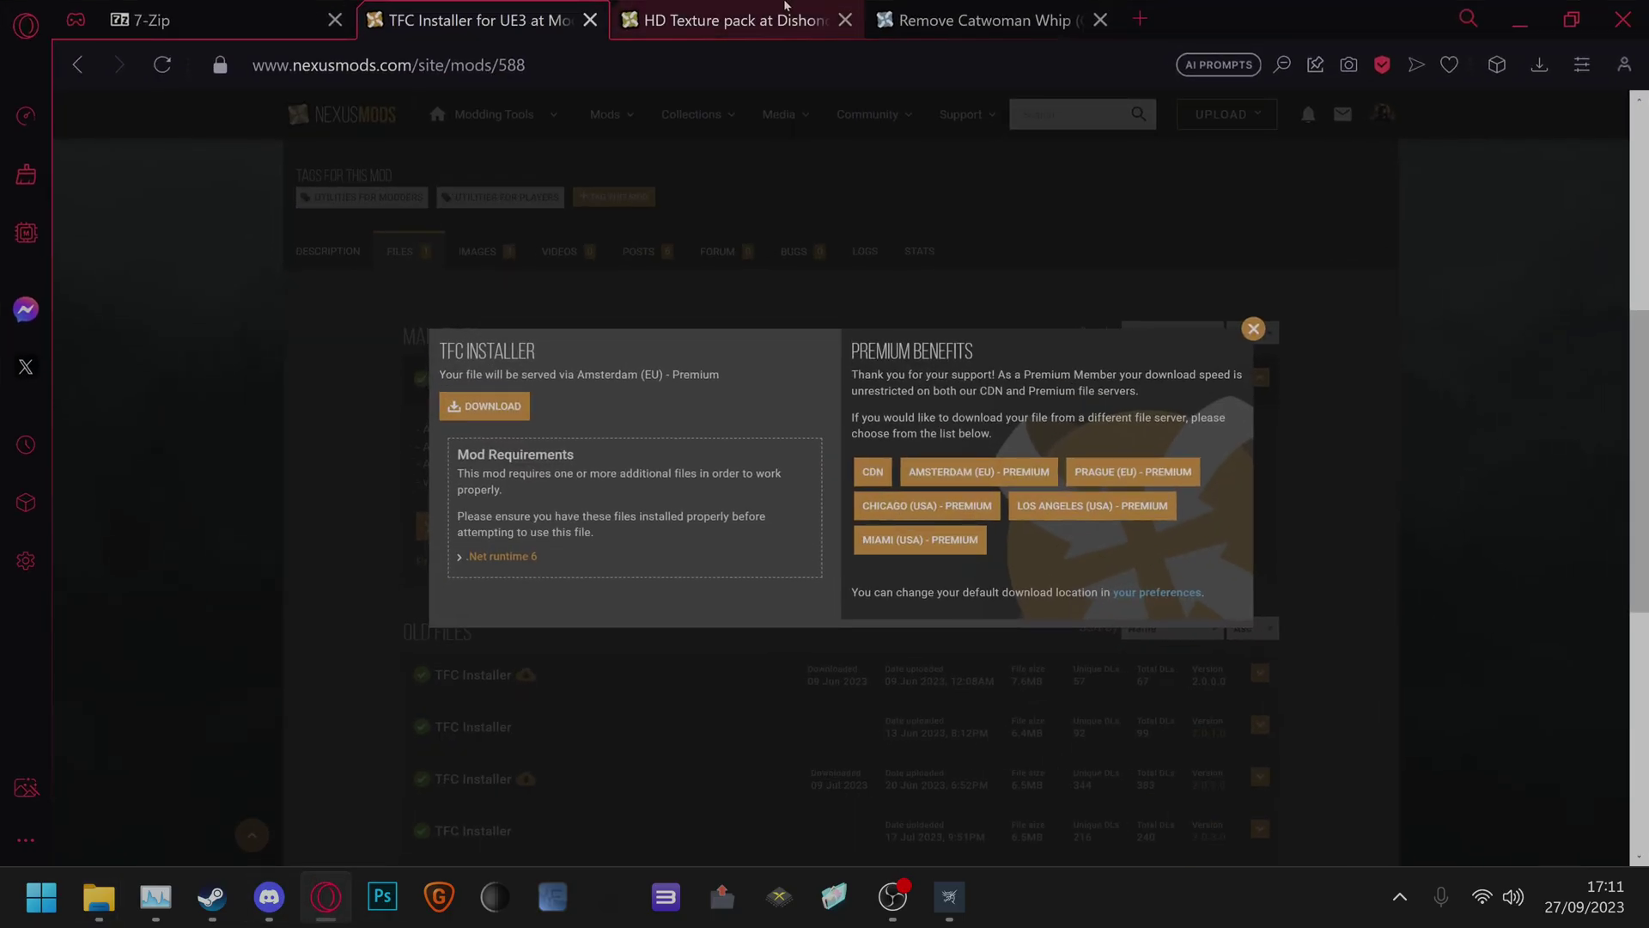
scroll(482, 459, down, 5)
click(425, 496)
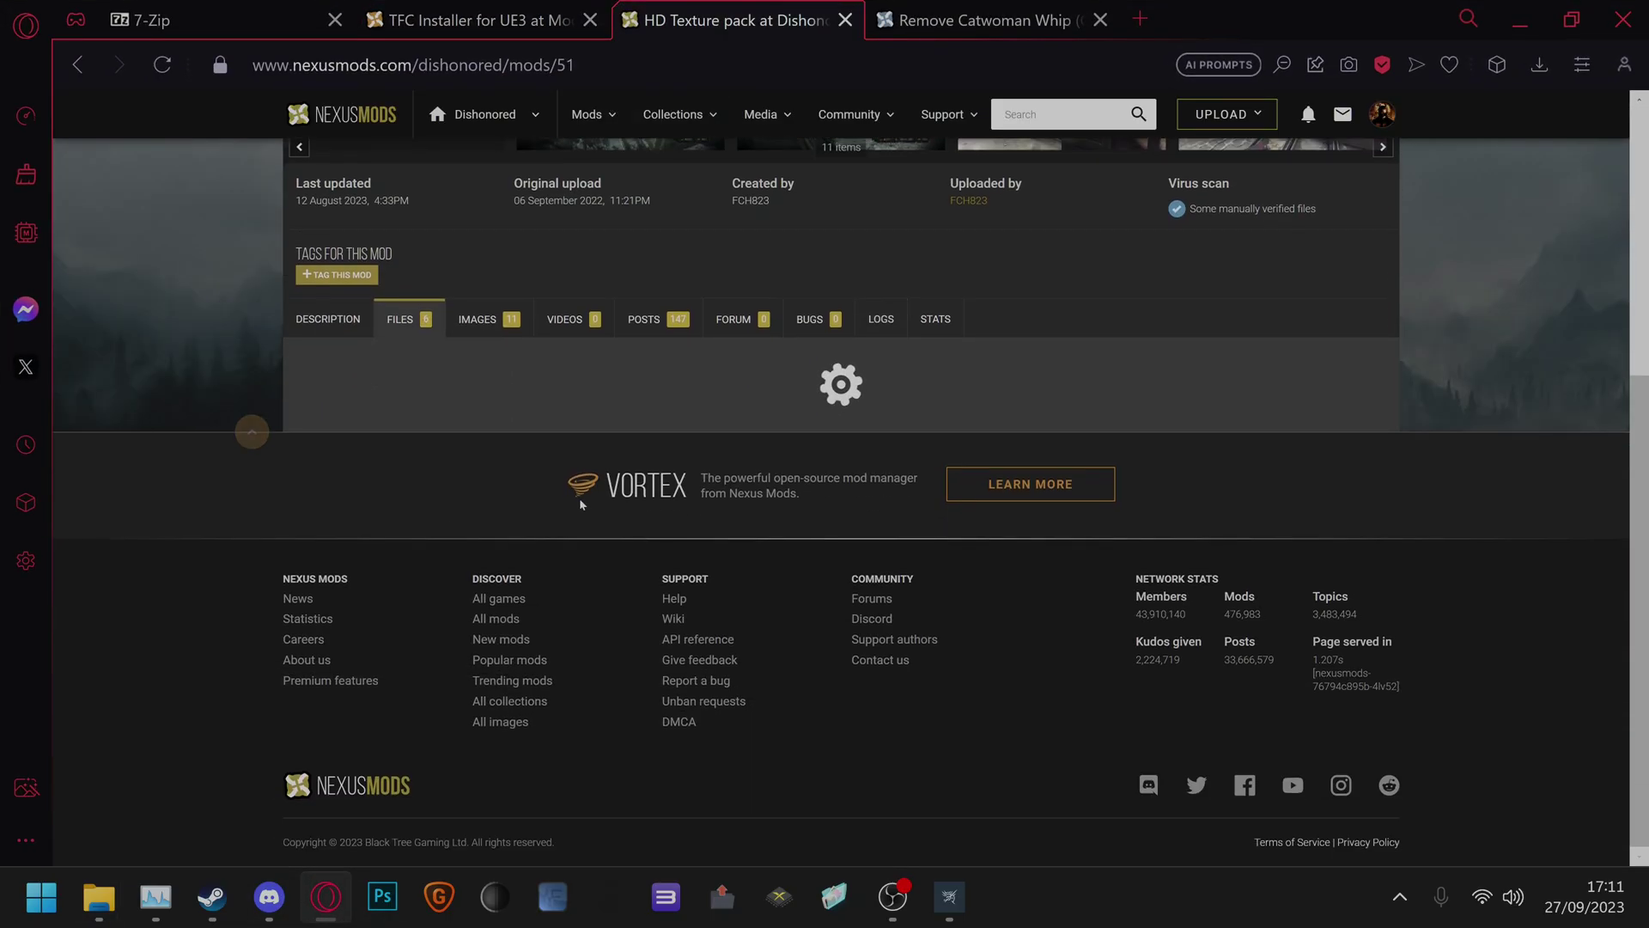
scroll(642, 378, down, 3)
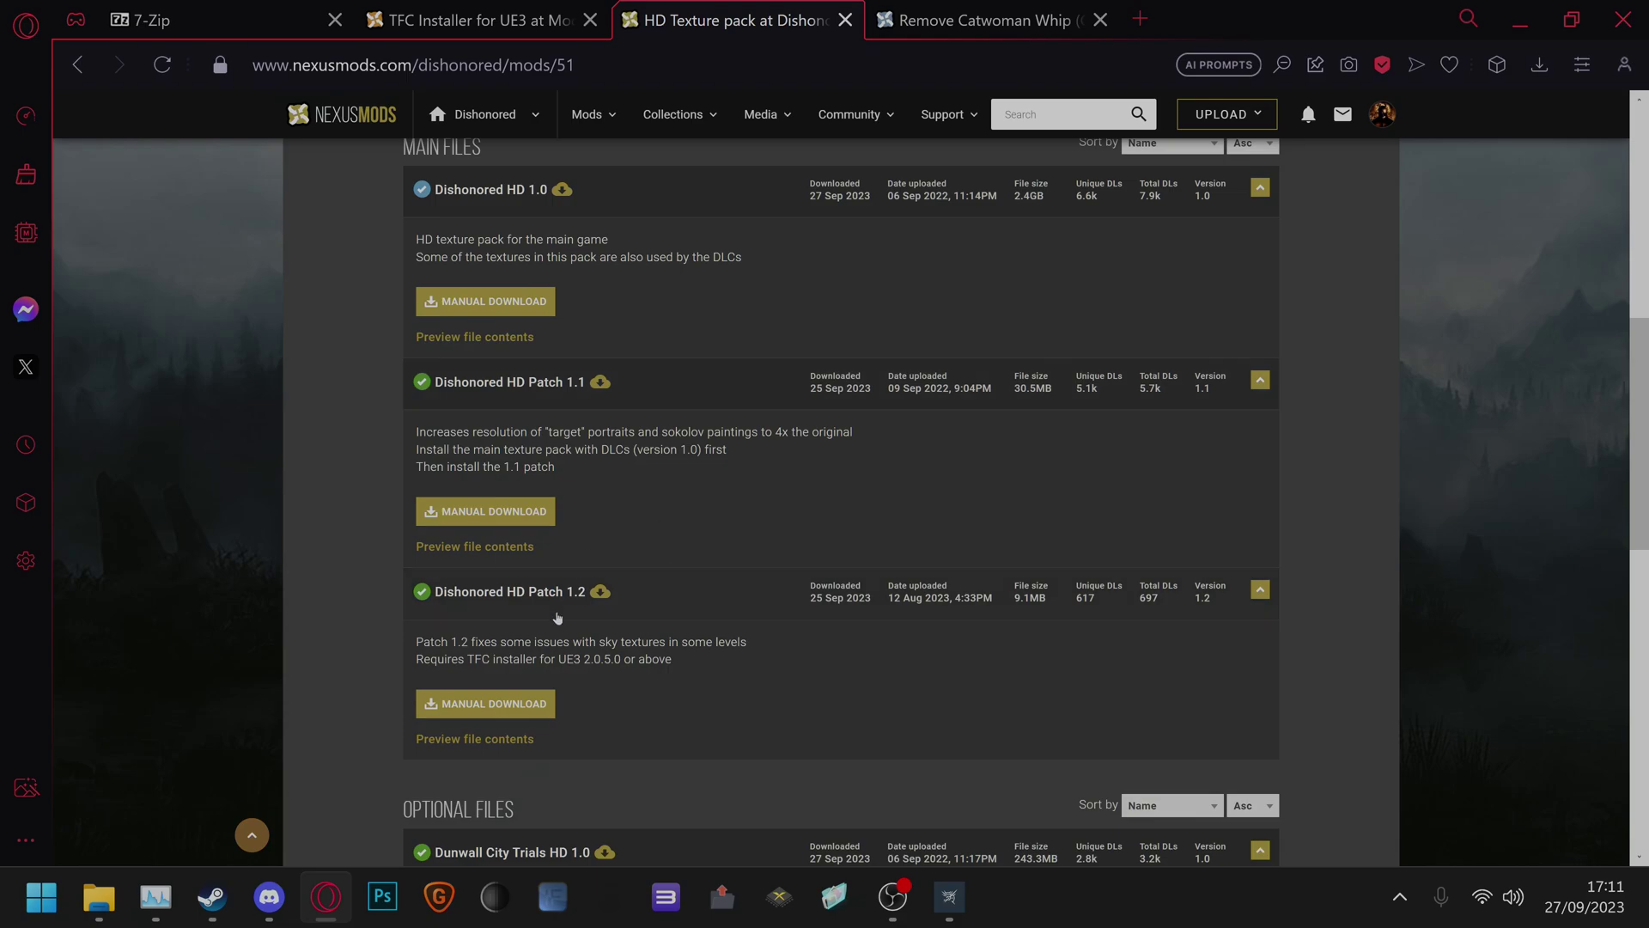
scroll(589, 427, up, 2)
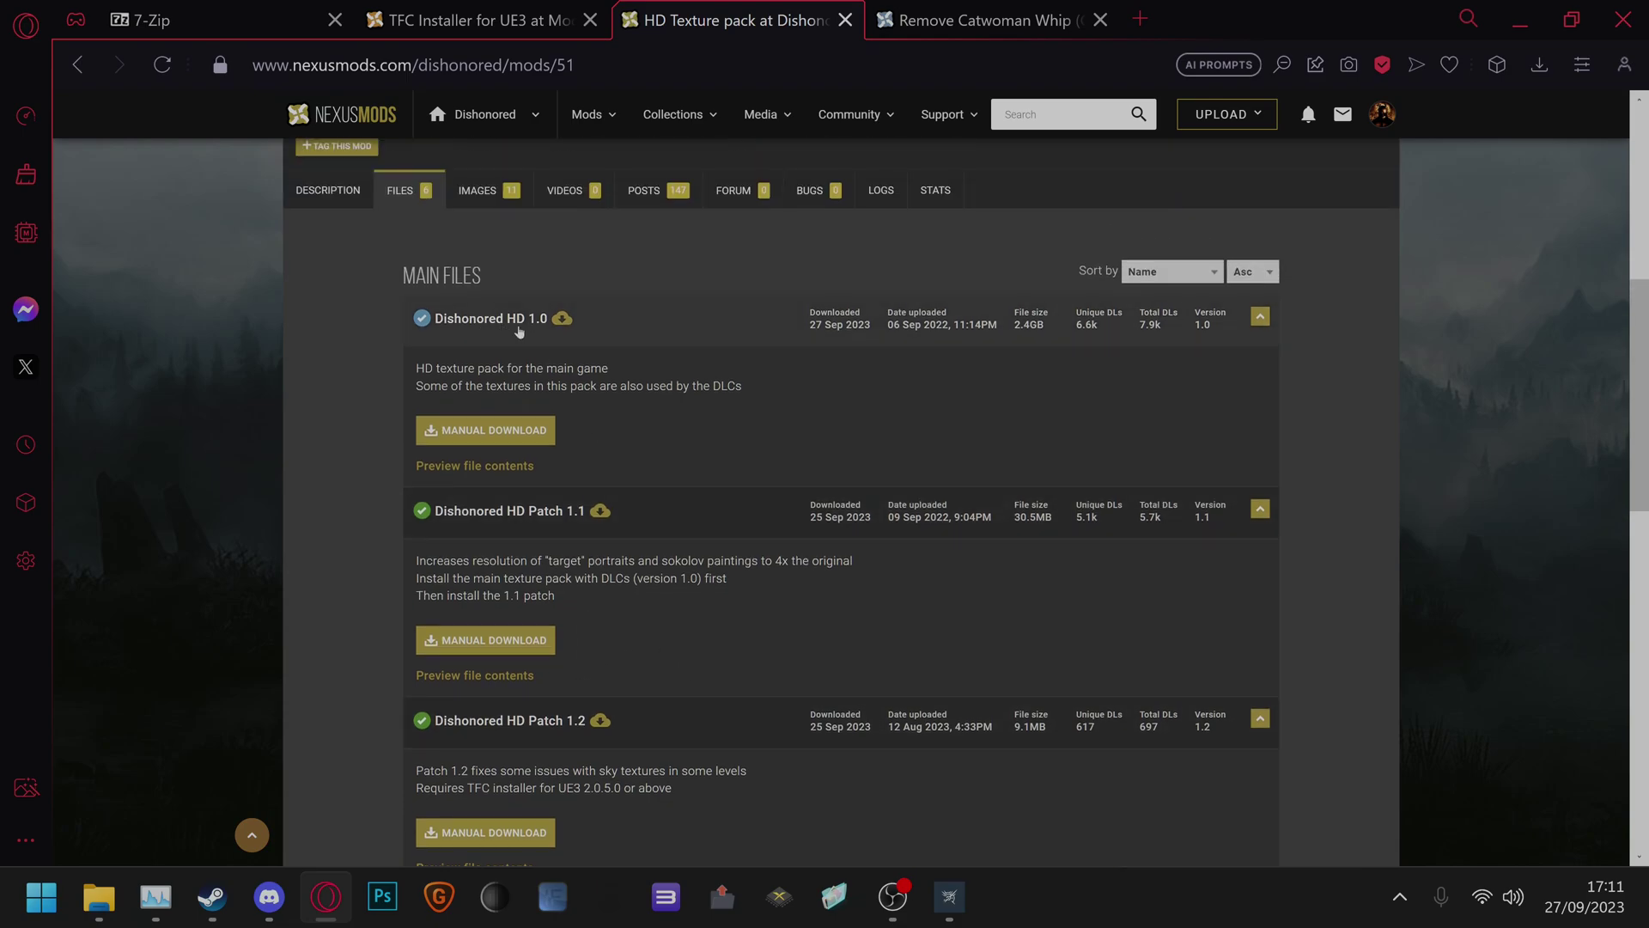
scroll(547, 326, down, 9)
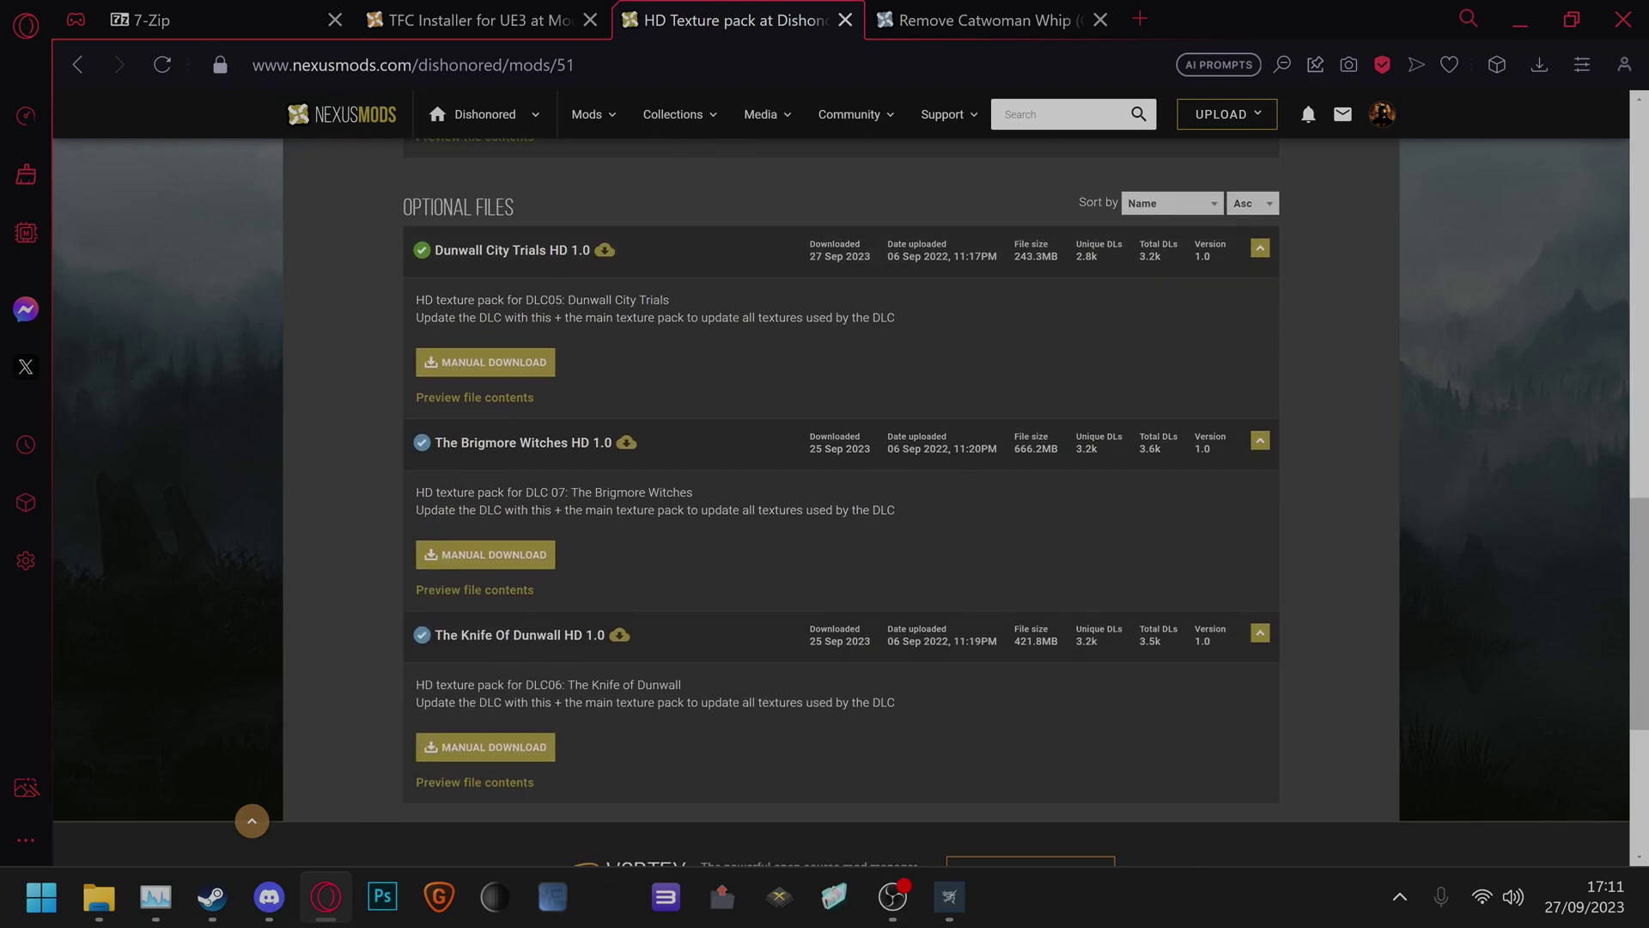
scroll(587, 522, up, 5)
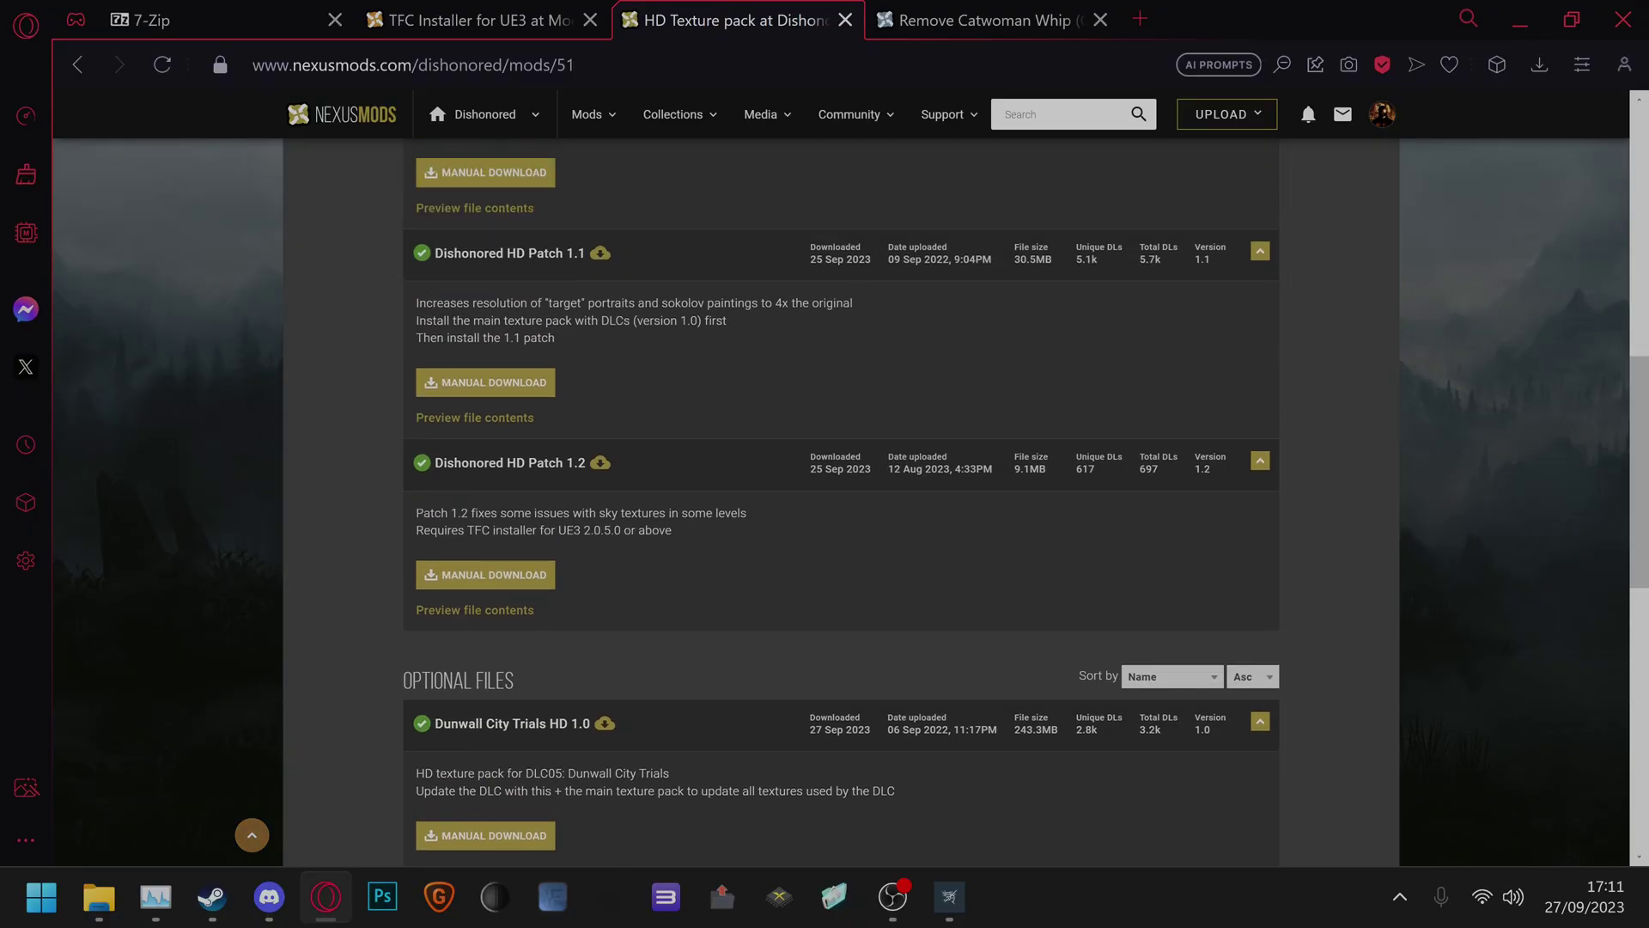
scroll(503, 771, down, 4)
scroll(503, 771, up, 4)
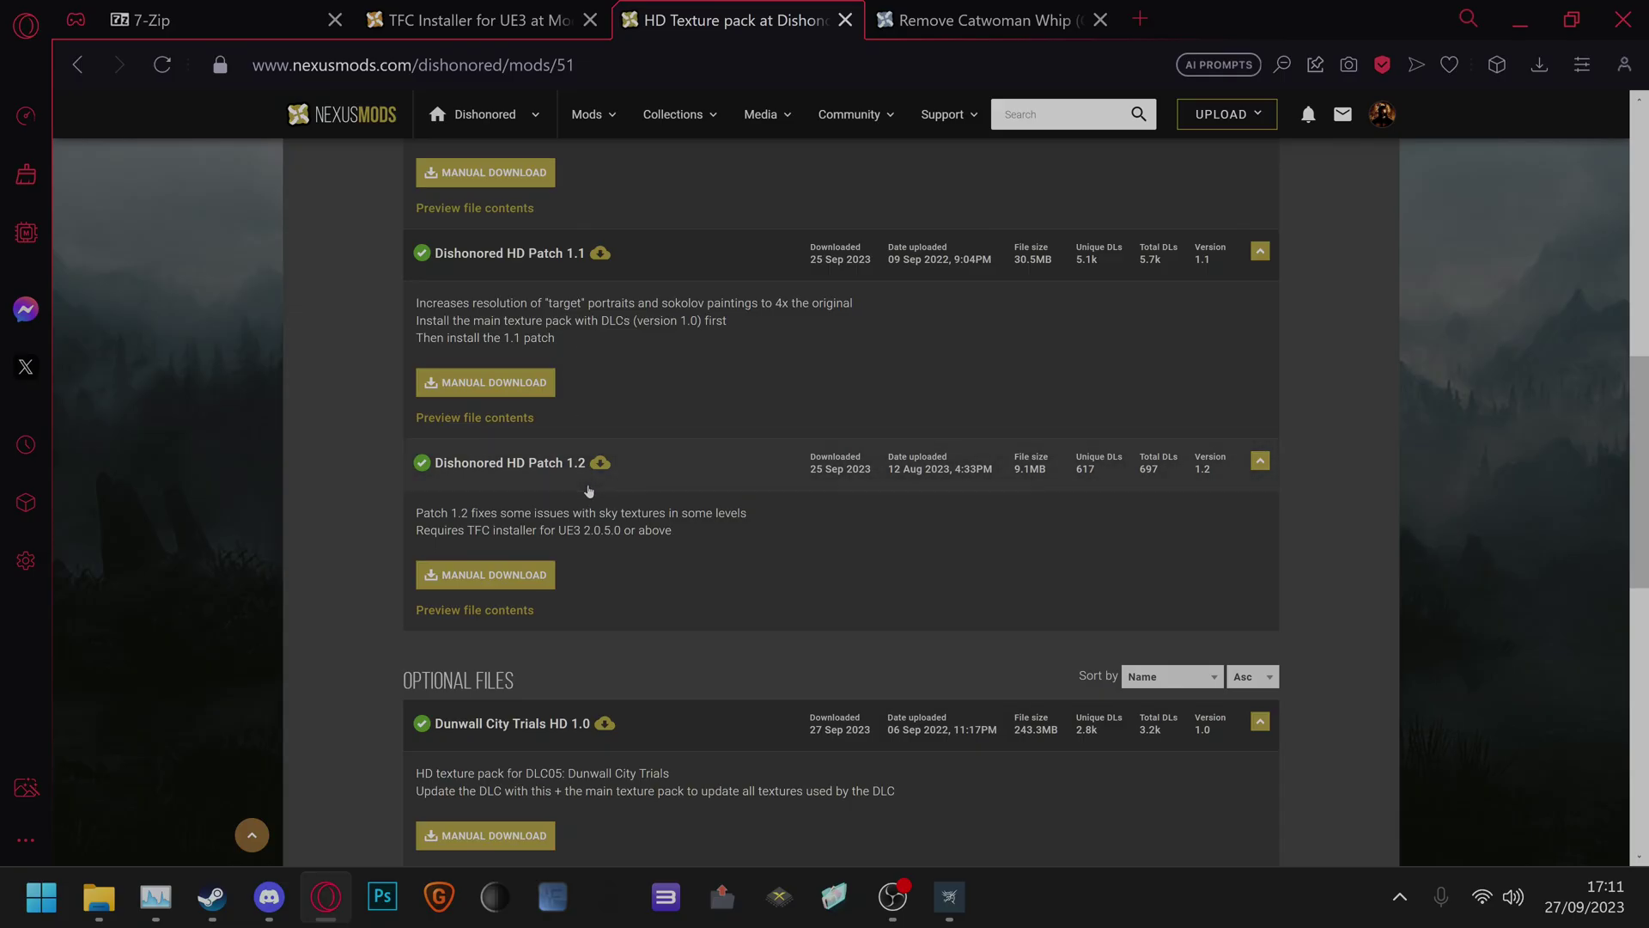
scroll(595, 546, up, 2)
scroll(540, 519, down, 7)
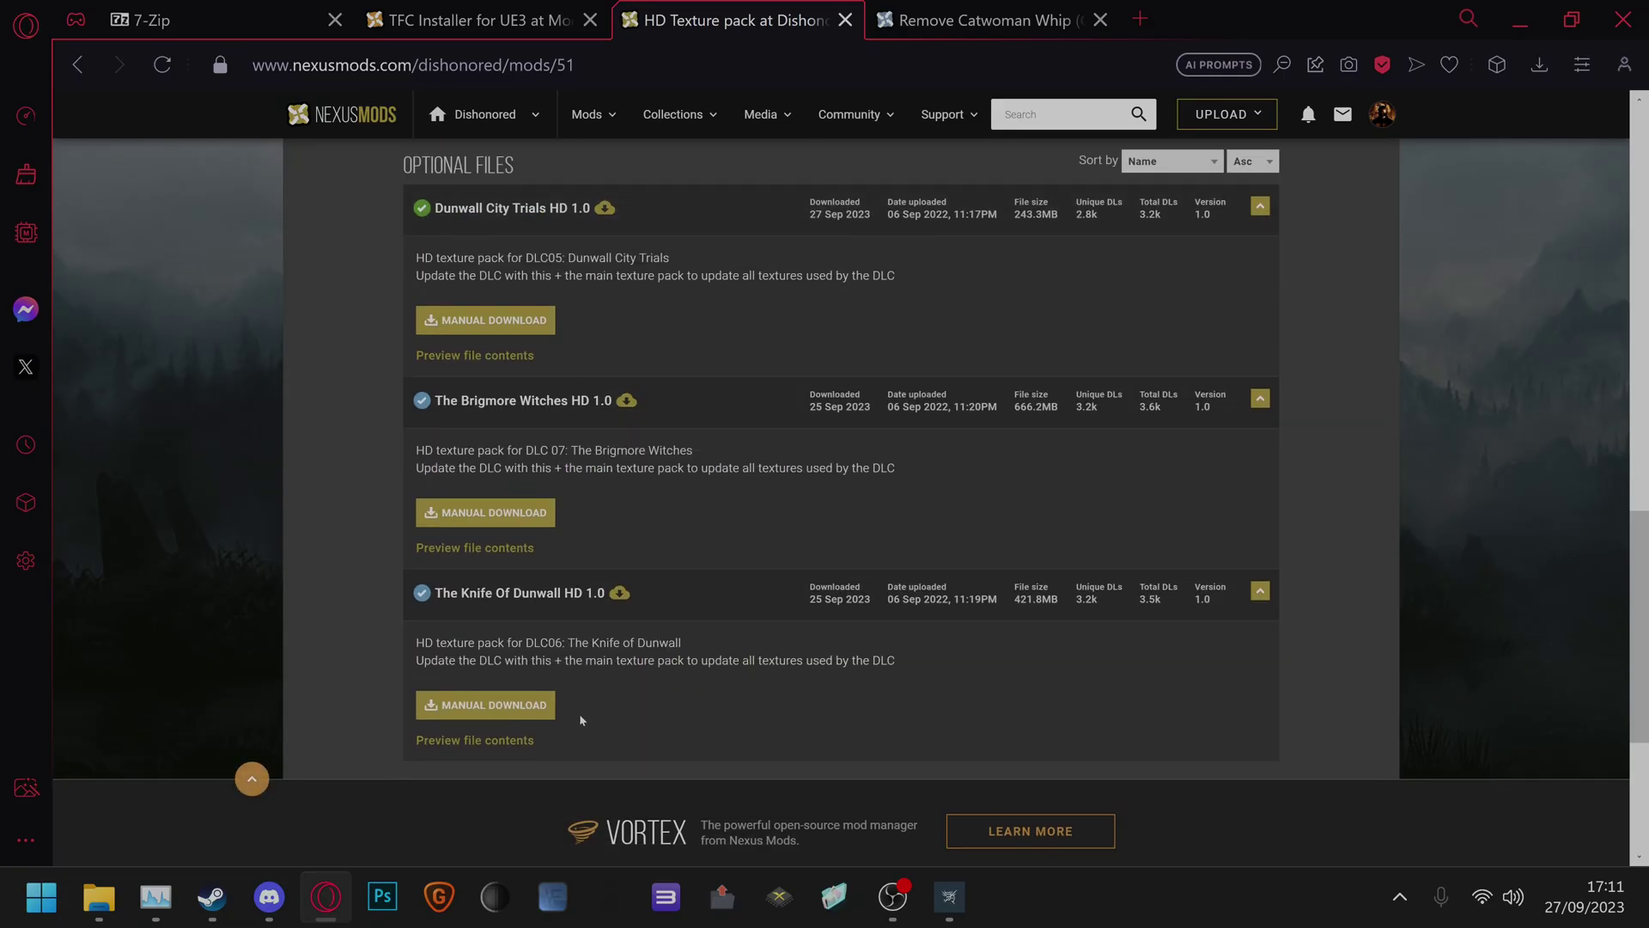
scroll(579, 713, up, 7)
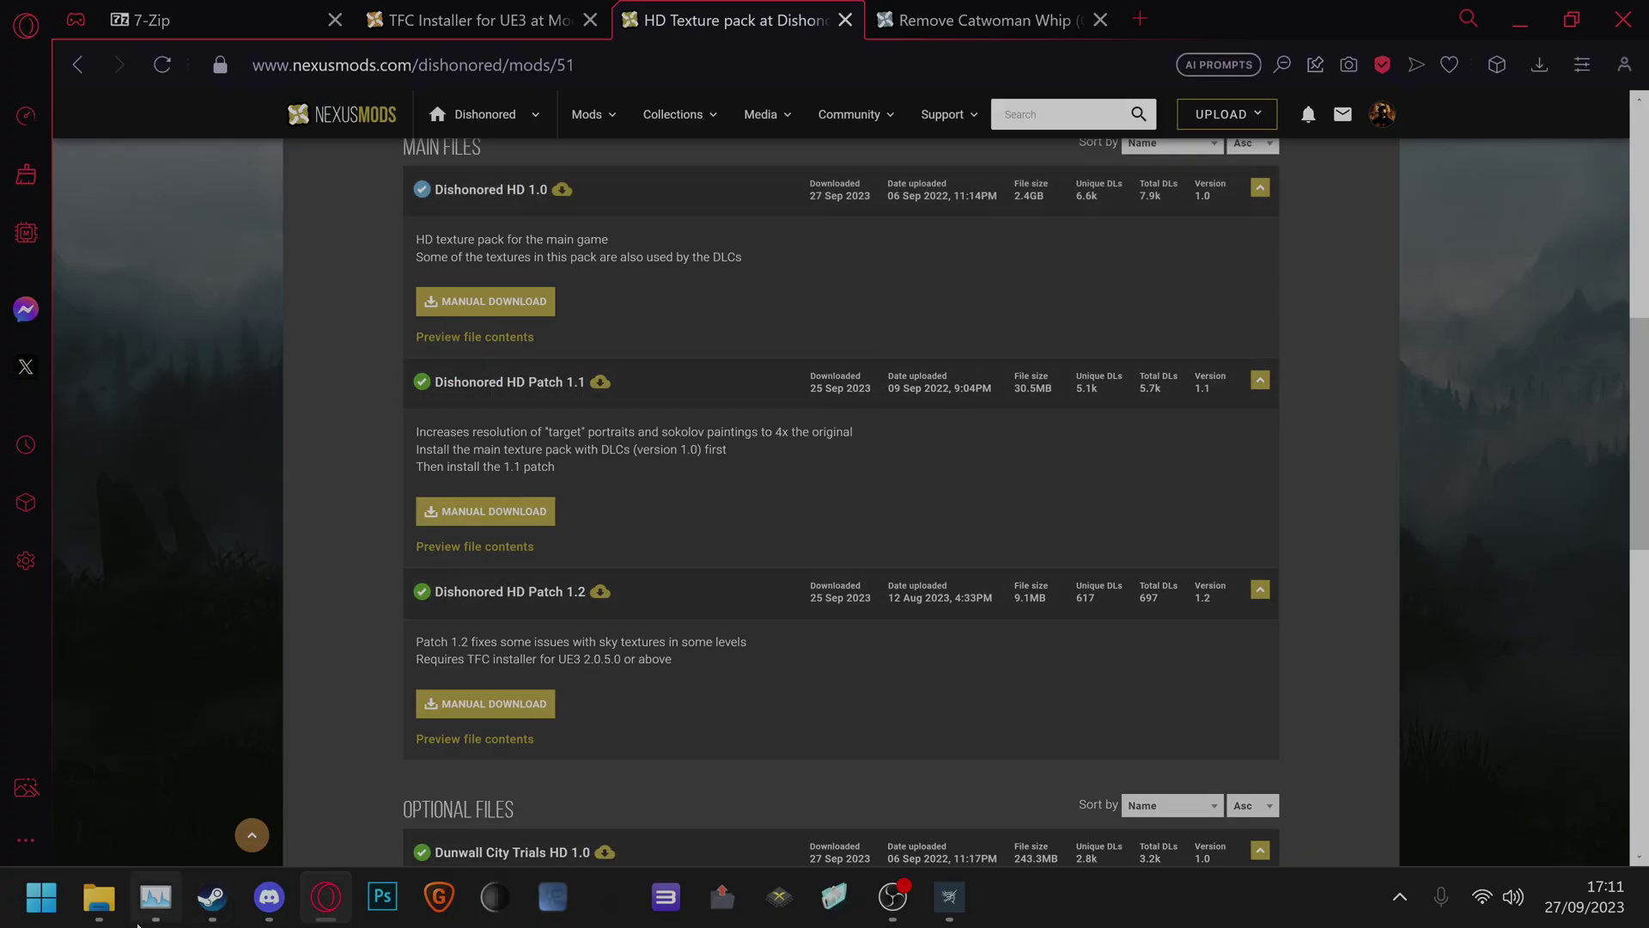
Switch to File Explorer's Tutorial\Dishonored folder, select the six downloaded zip archives and bring up their 7-Zip extraction options.
mouse_move(98, 897)
click(331, 823)
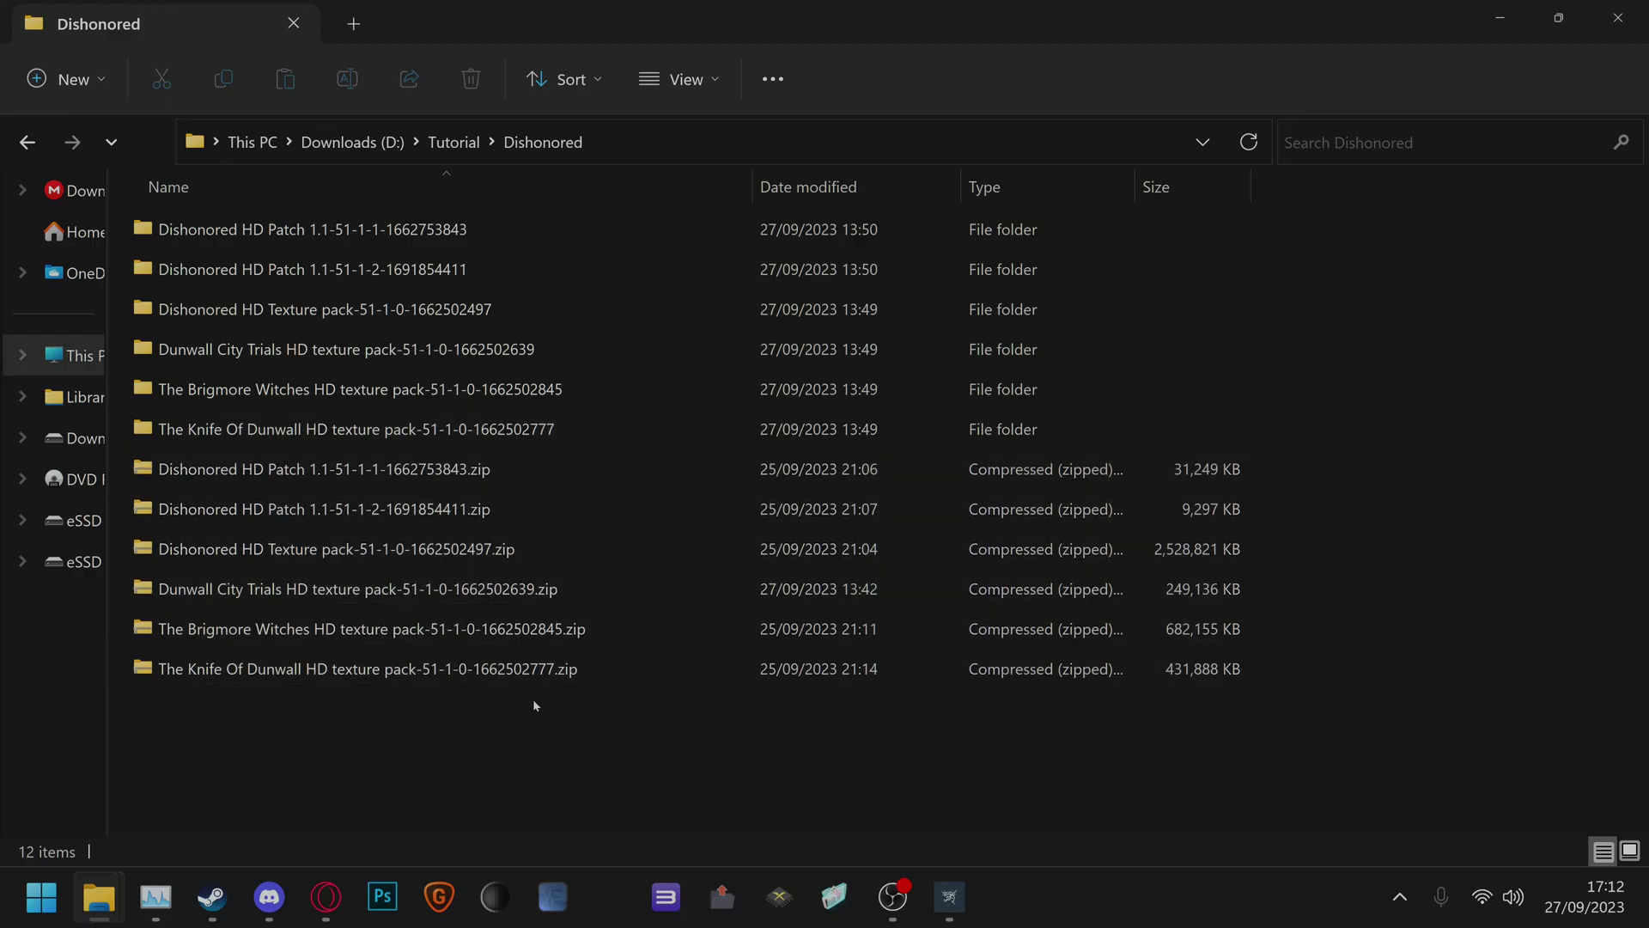
drag(632, 735, 359, 466)
right_click(359, 466)
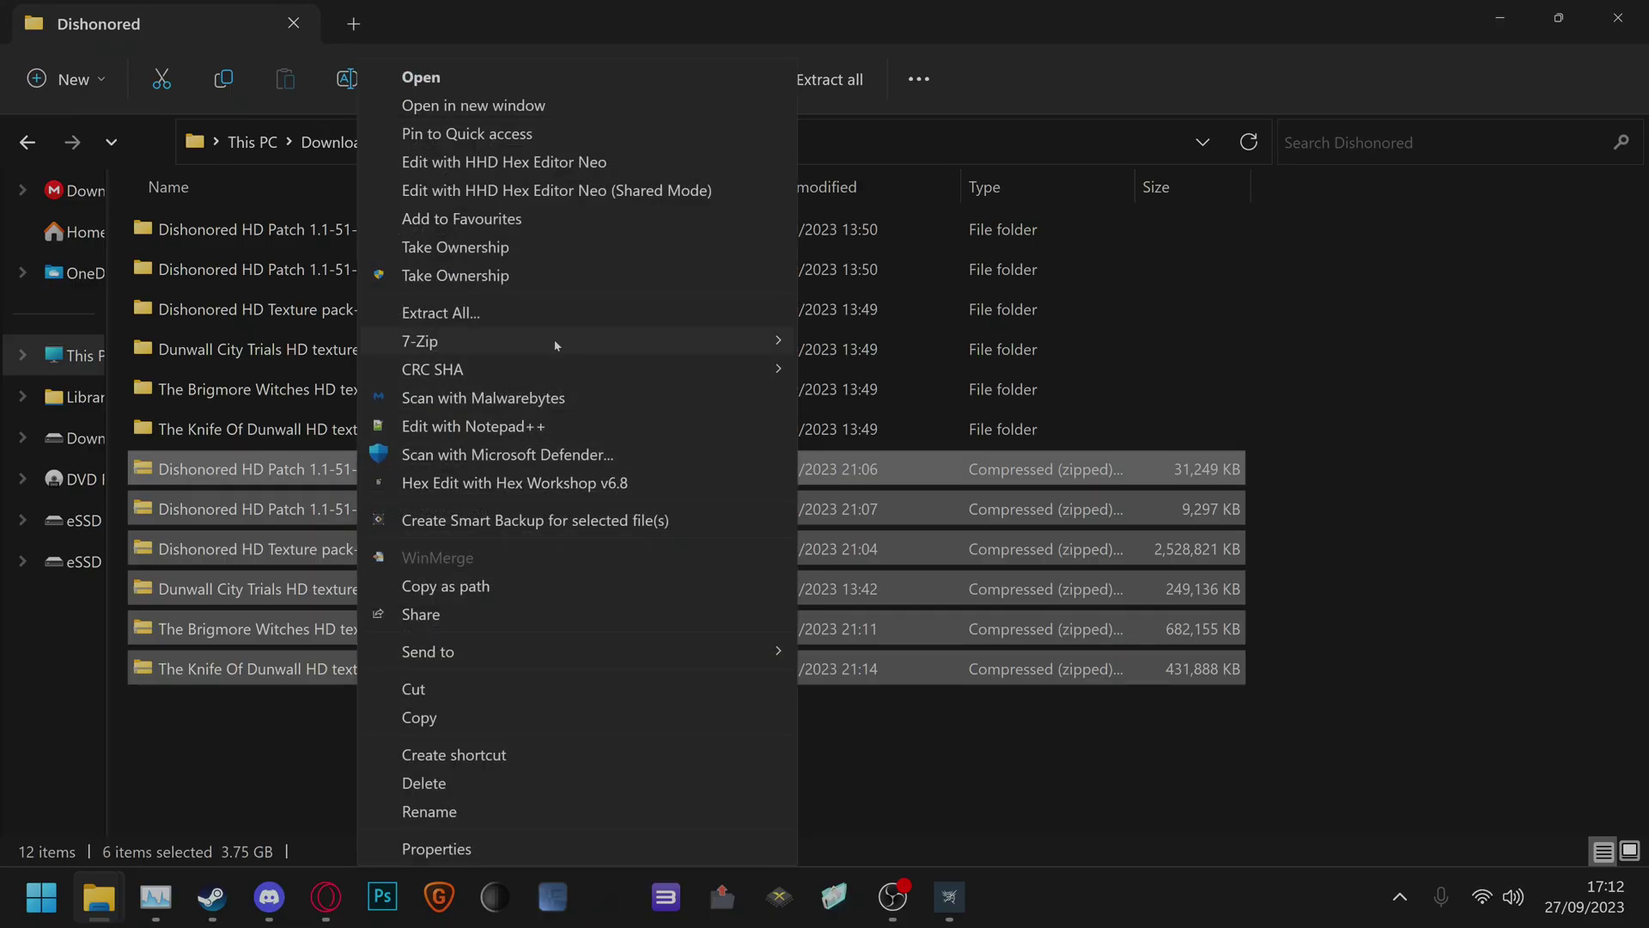
mouse_move(557, 345)
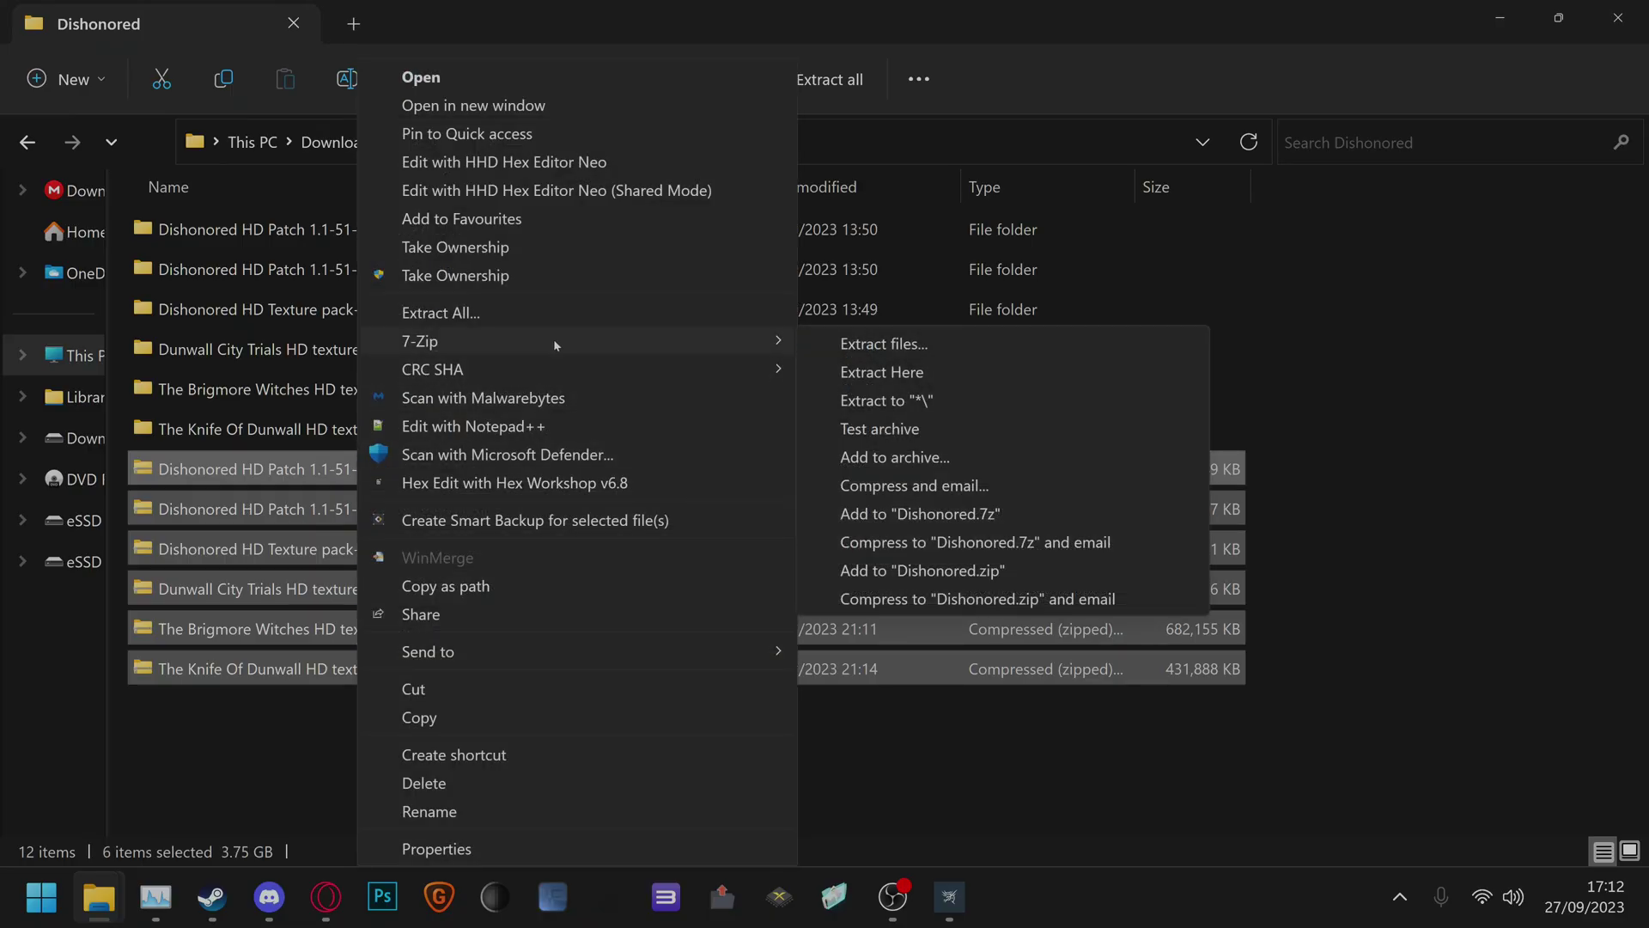
click(961, 384)
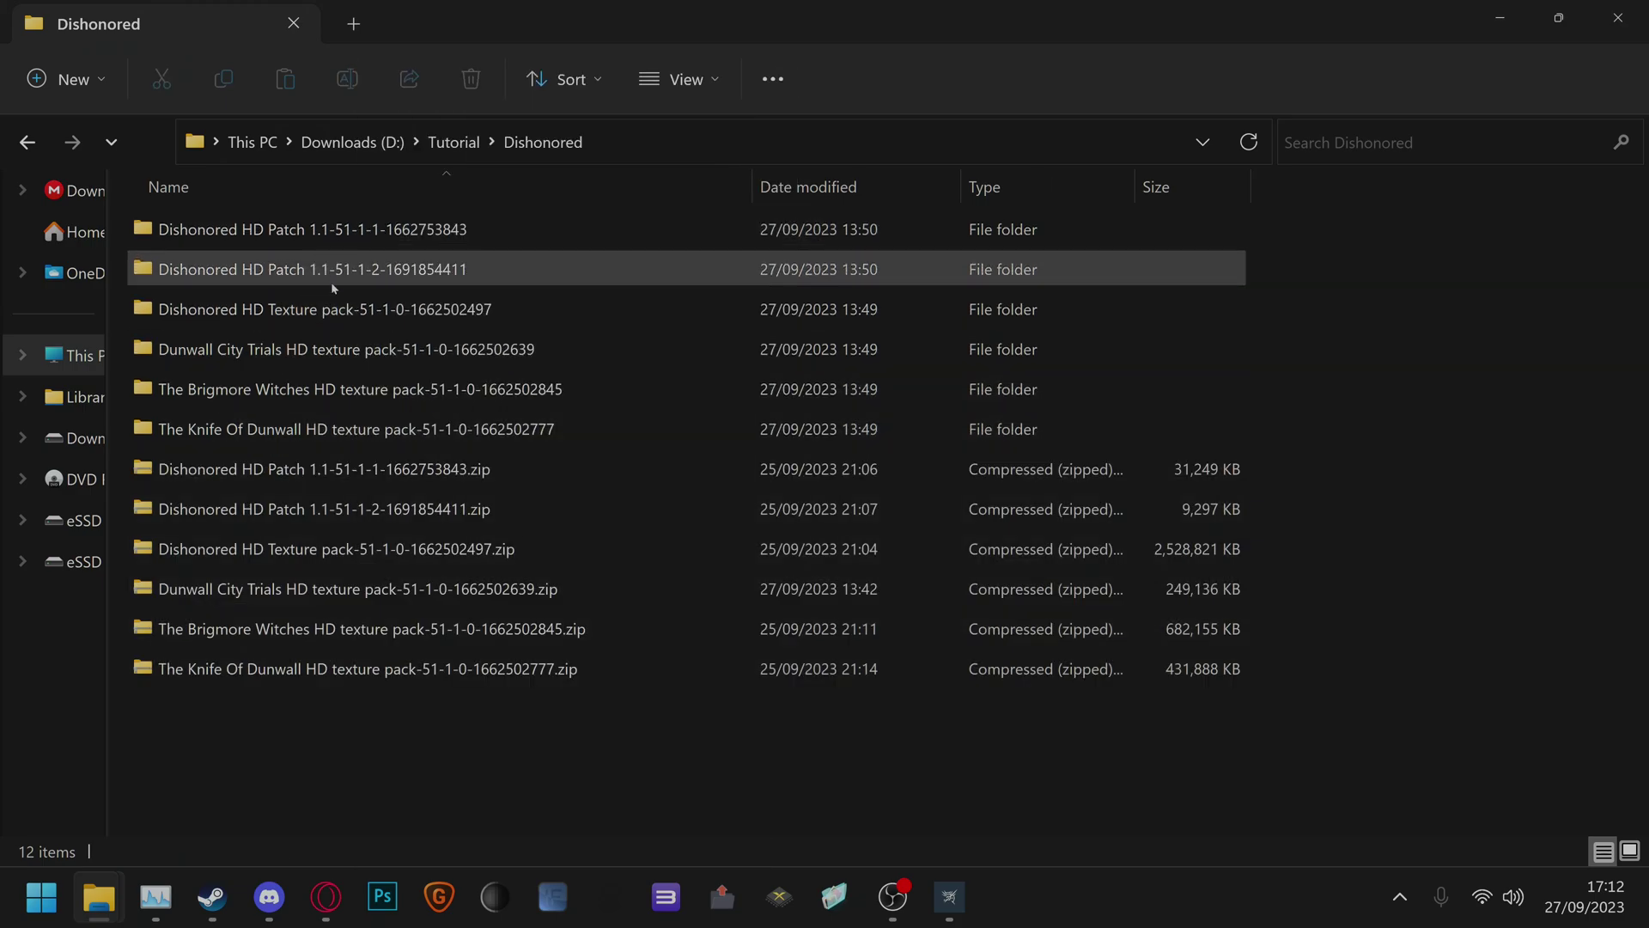
mouse_move(375, 313)
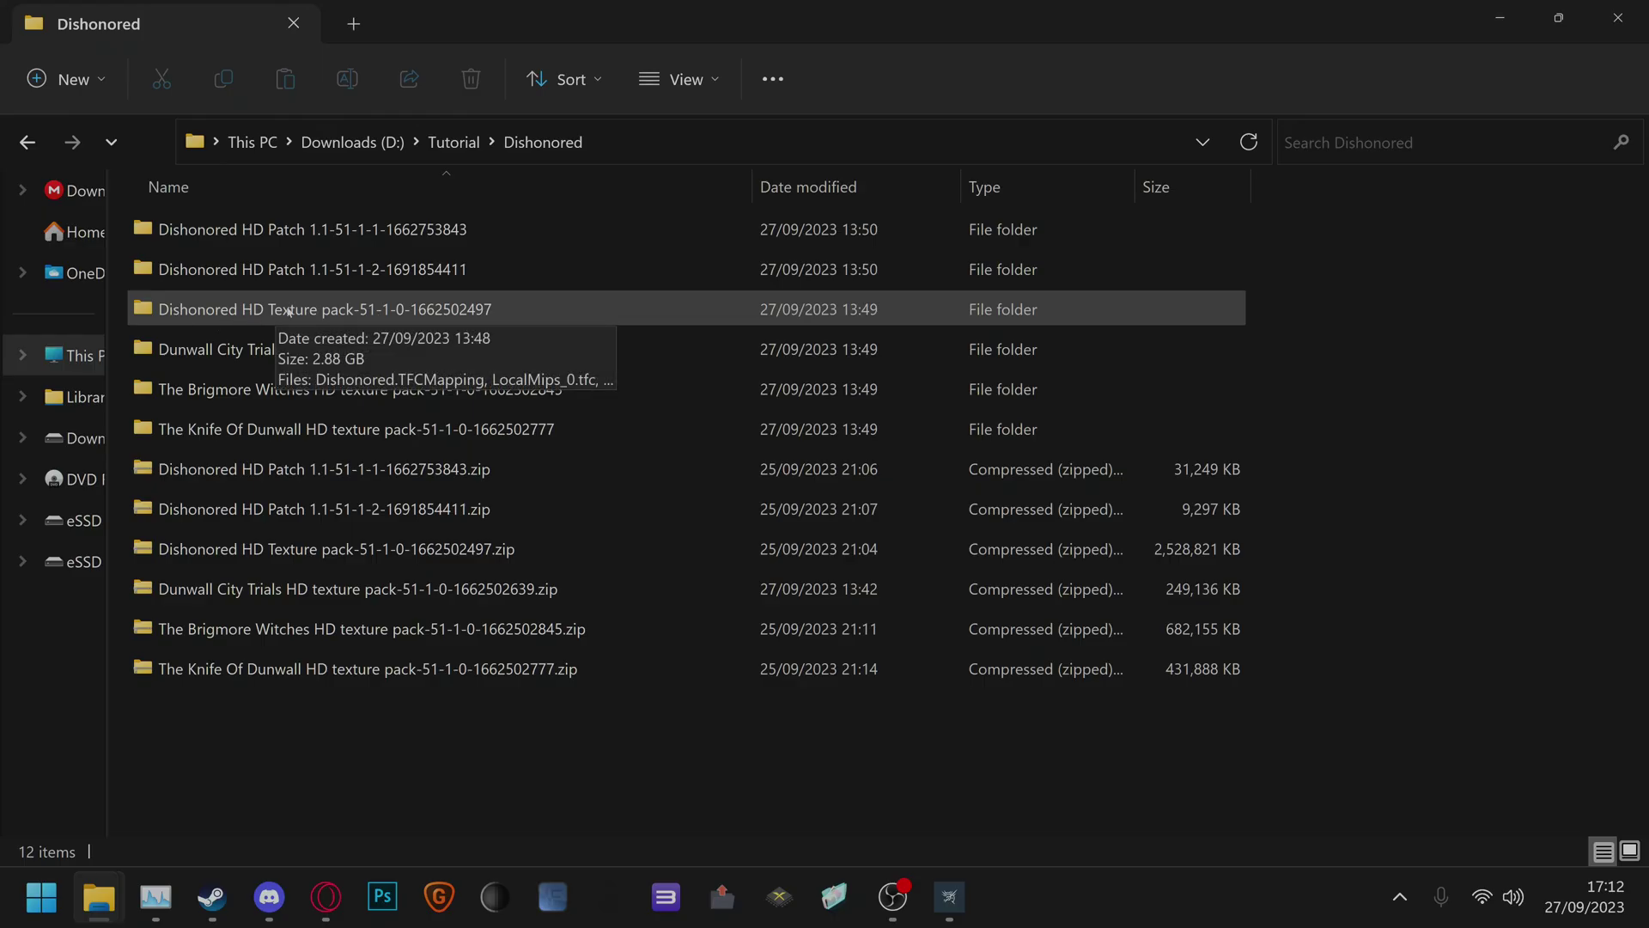
click(381, 311)
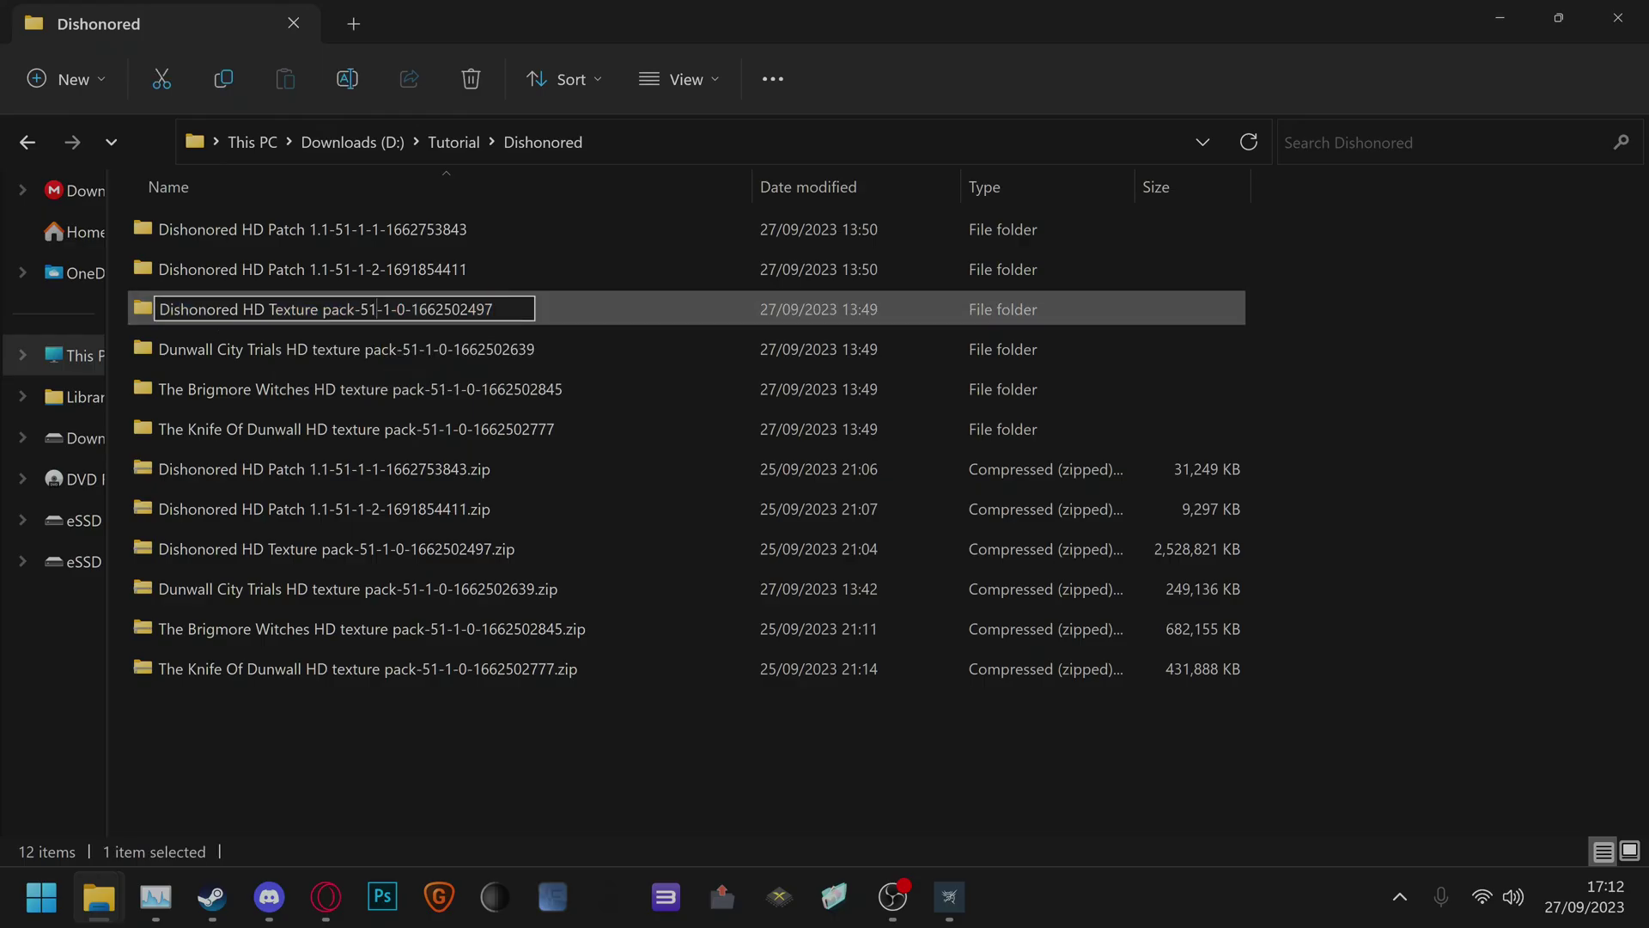
double_click(619, 316)
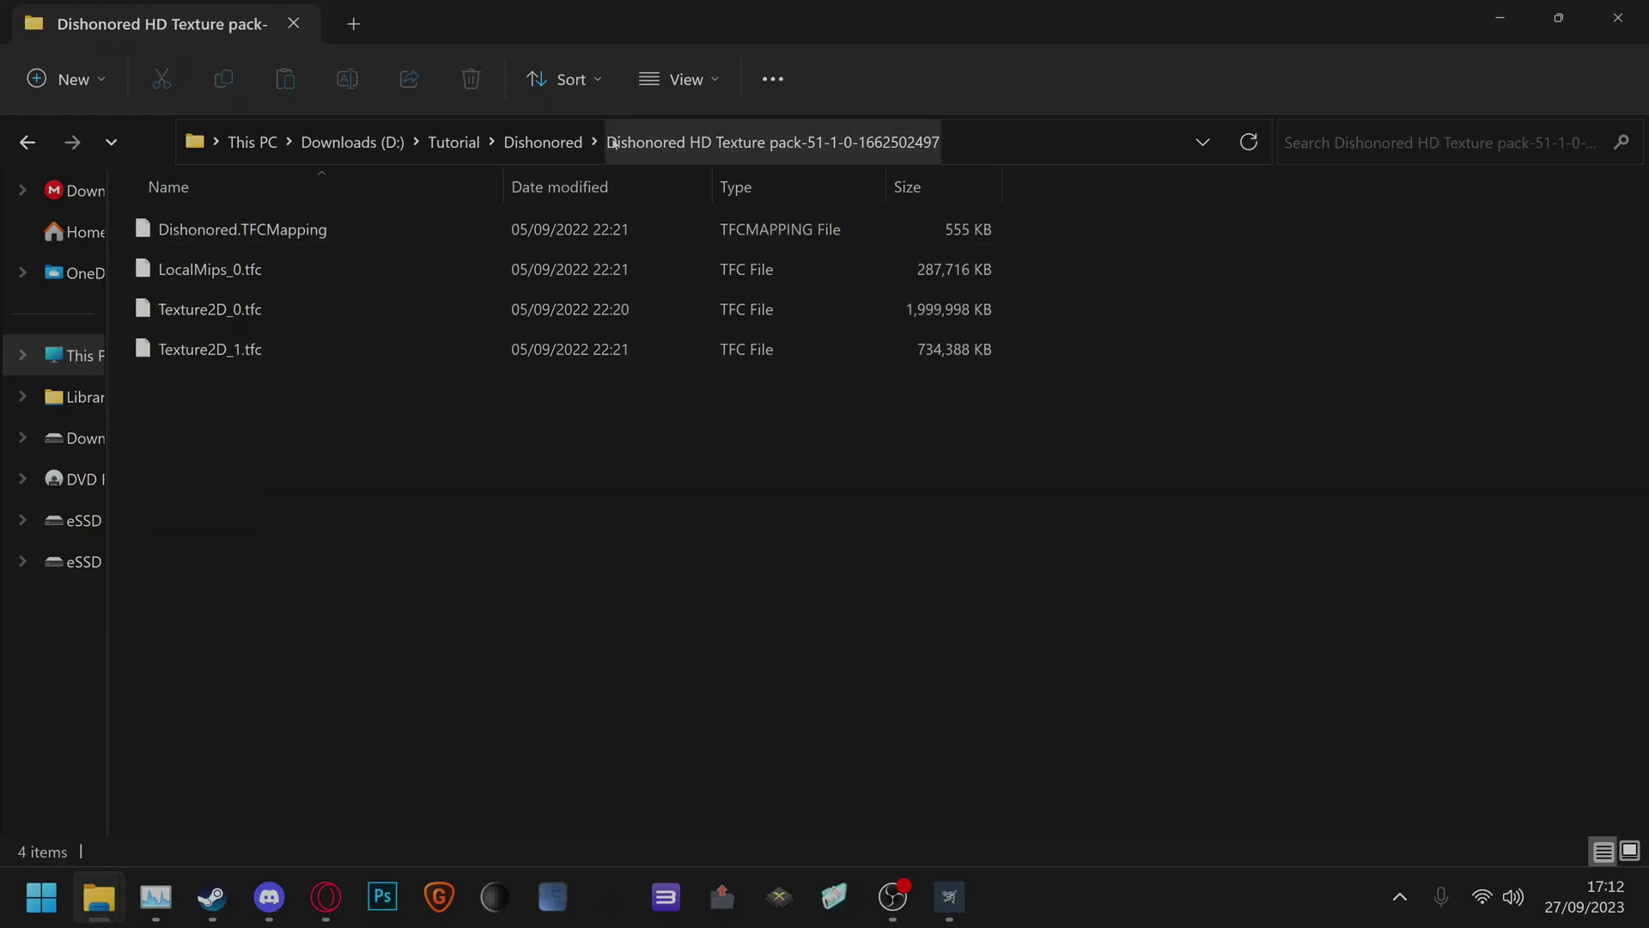
click(1073, 142)
key(ctrl+c)
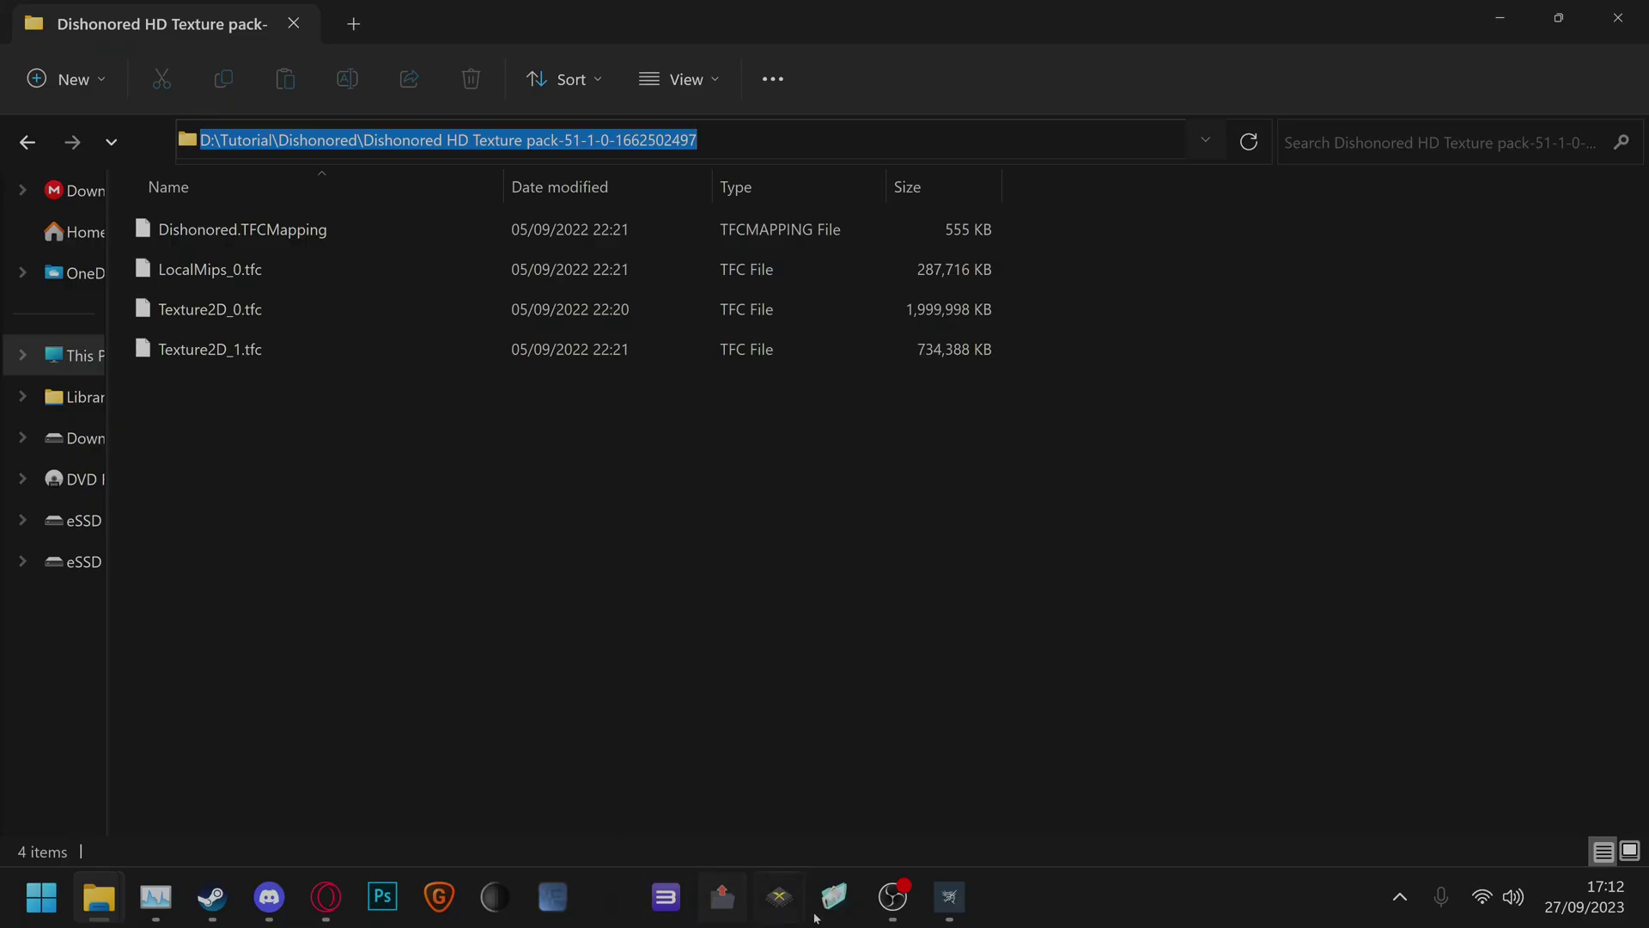
click(949, 896)
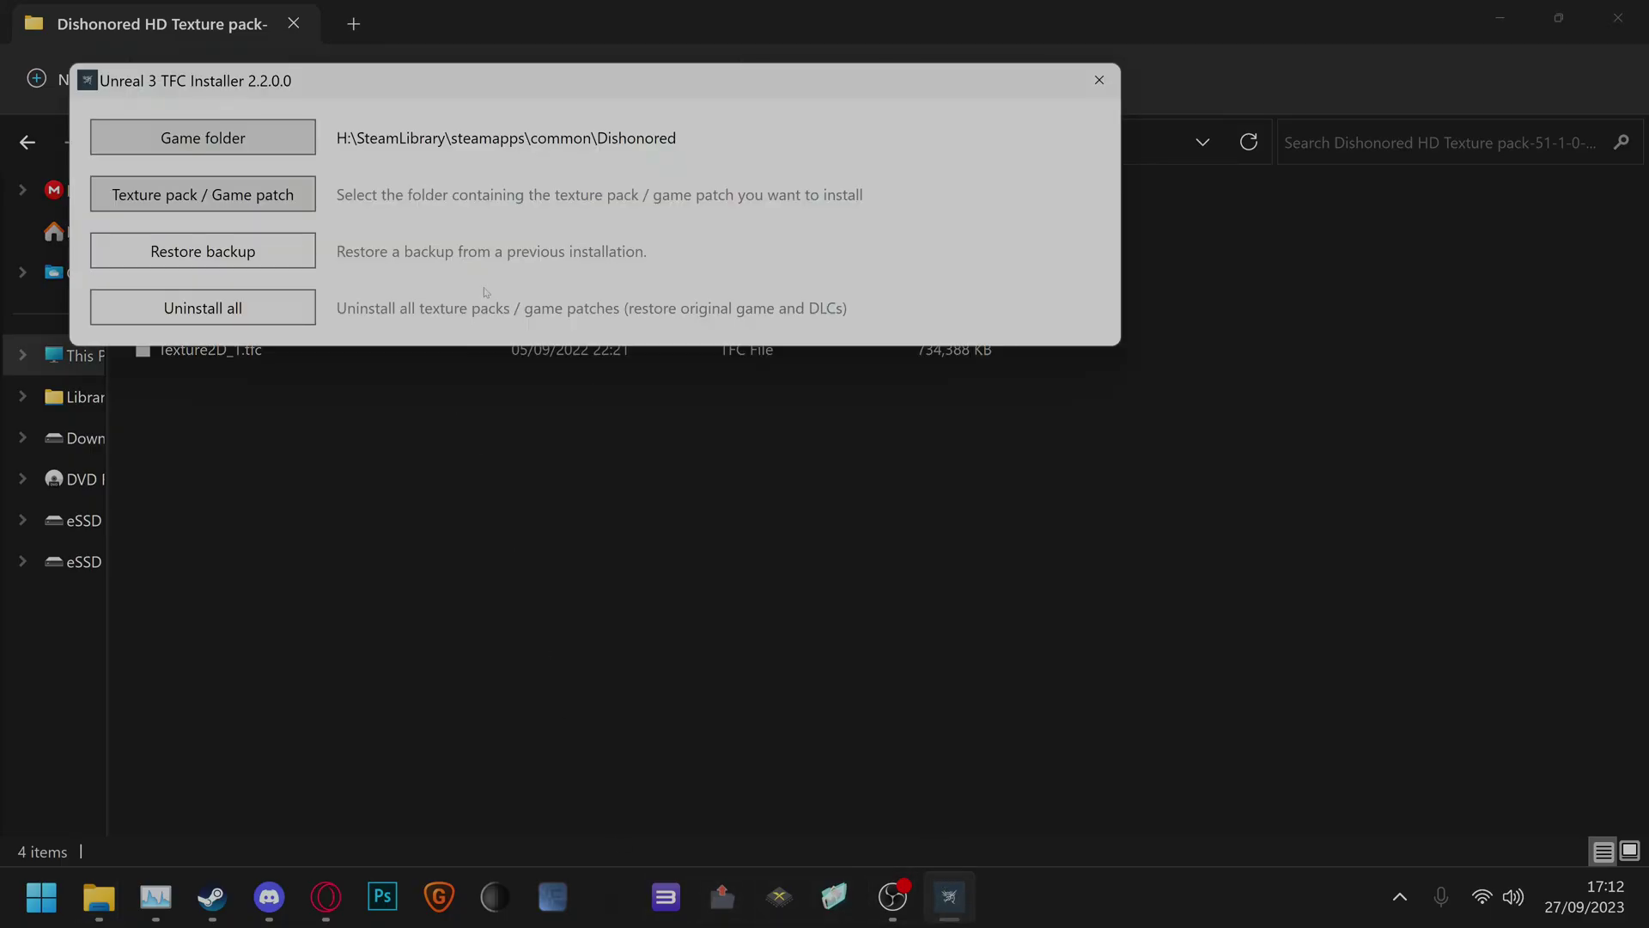
click(187, 204)
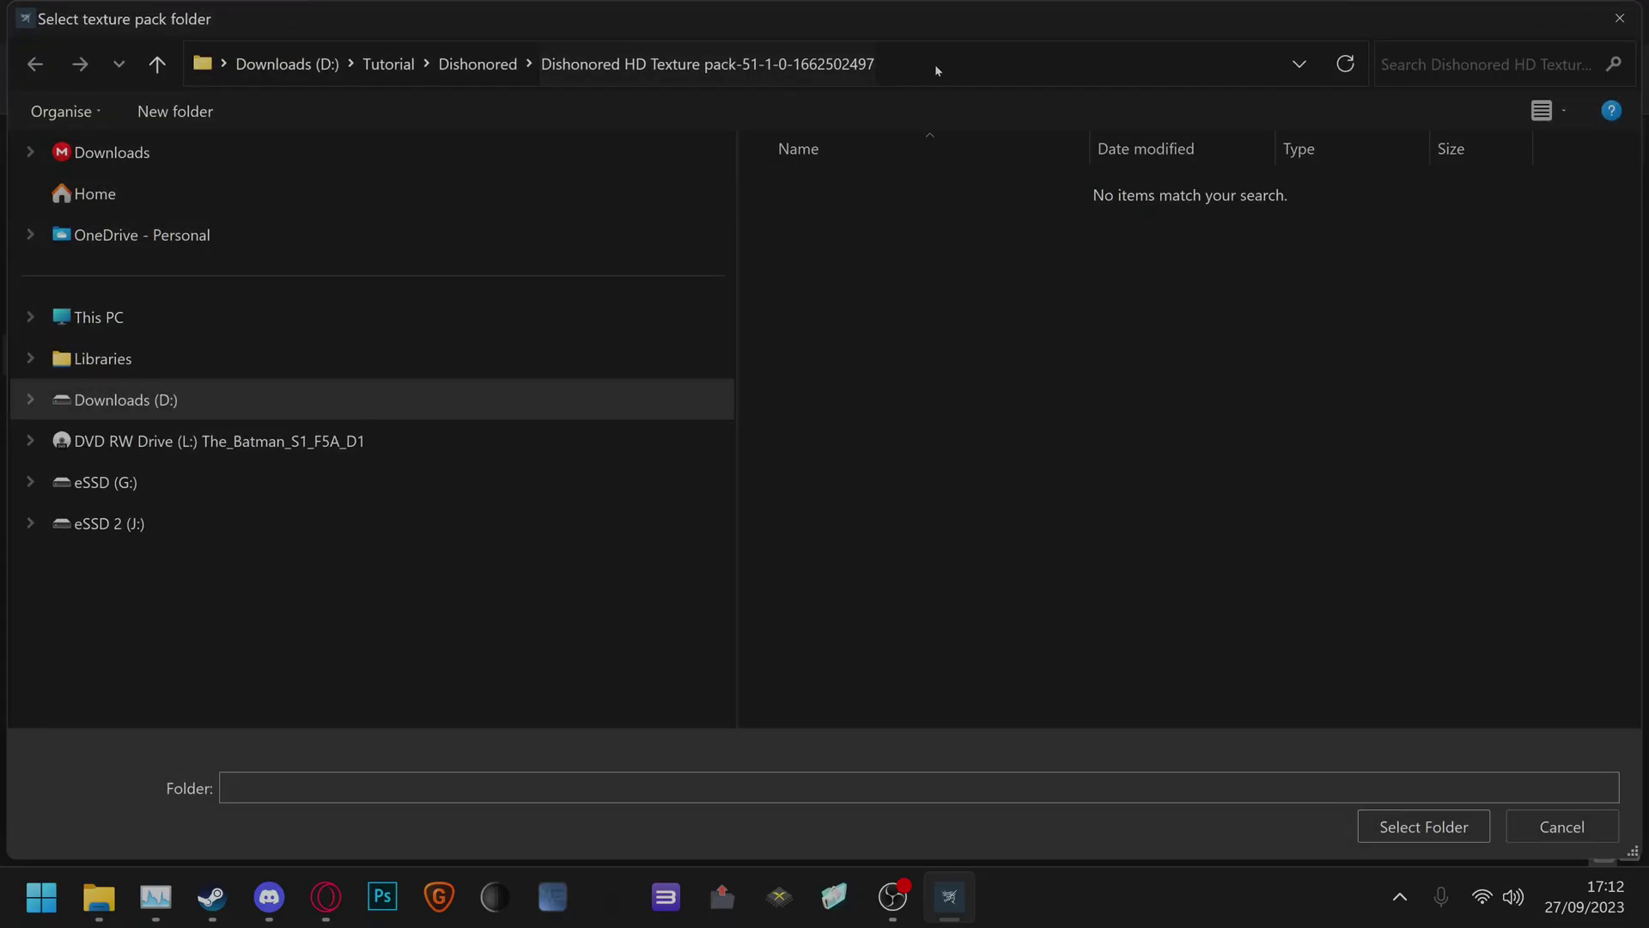
click(935, 64)
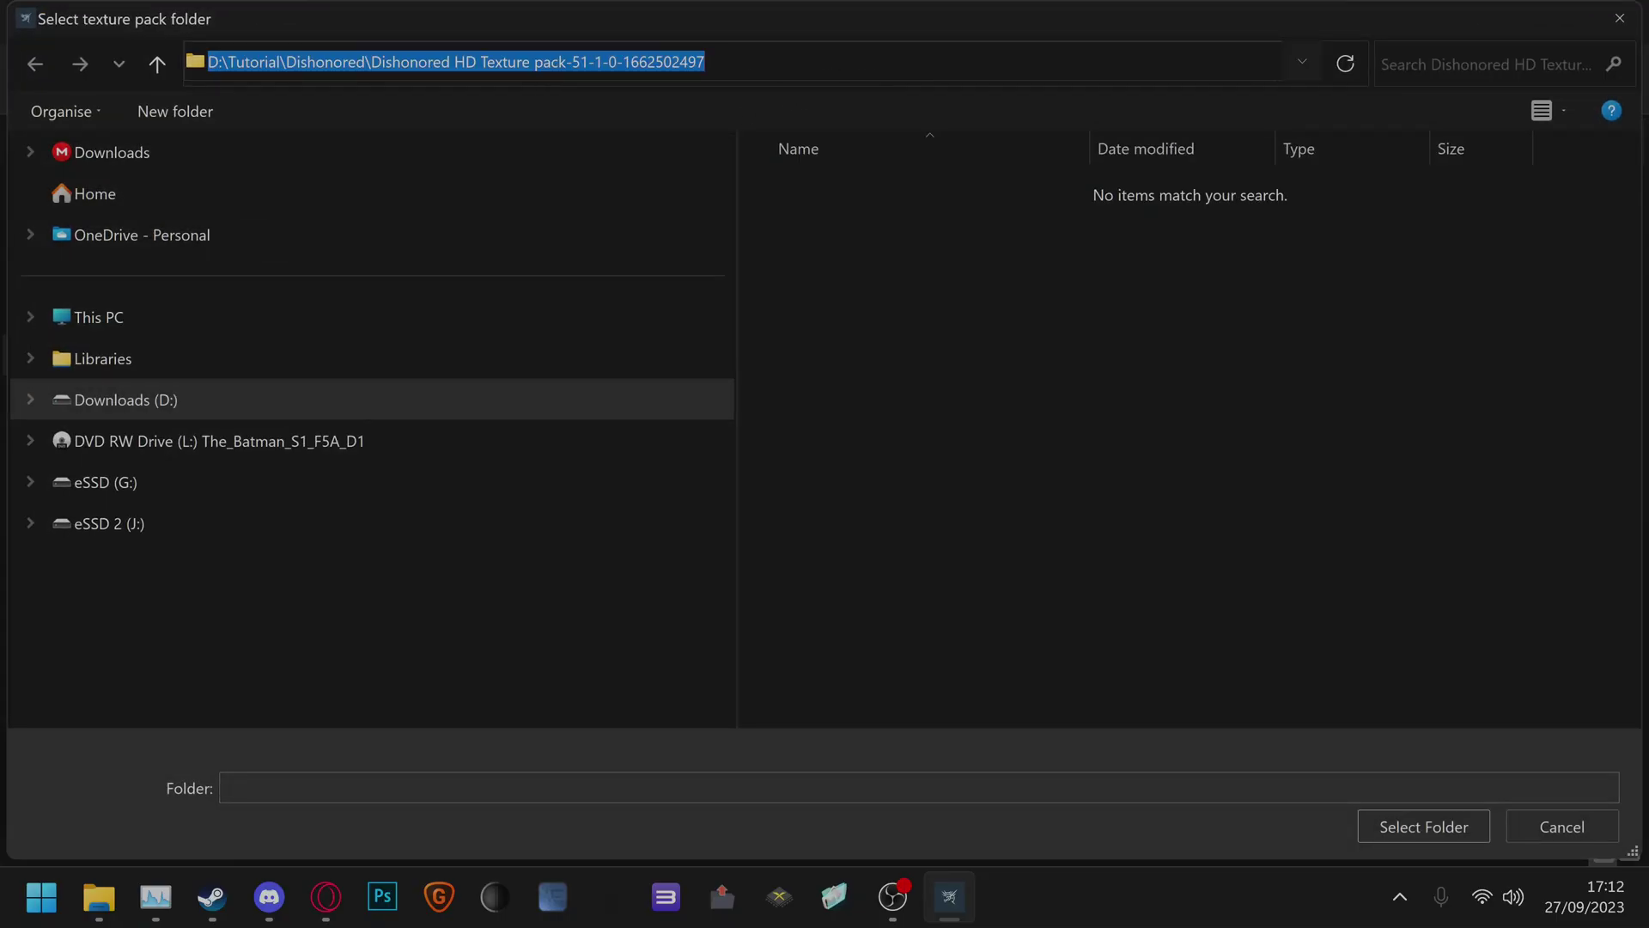
key(ctrl+v)
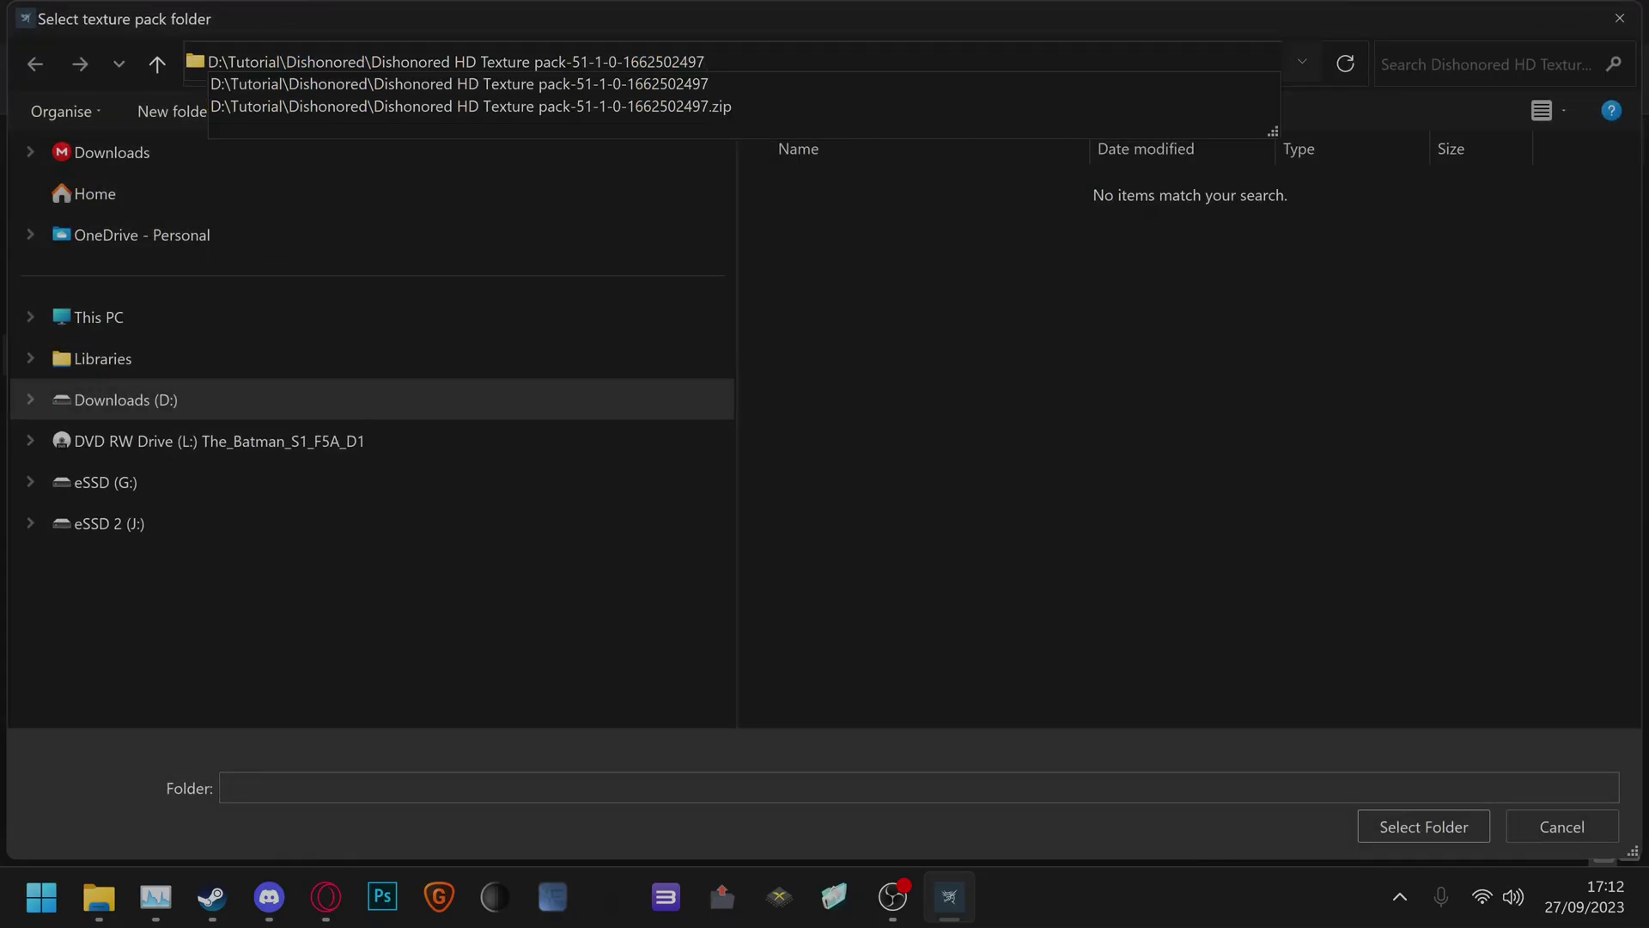
key(Return)
click(1400, 827)
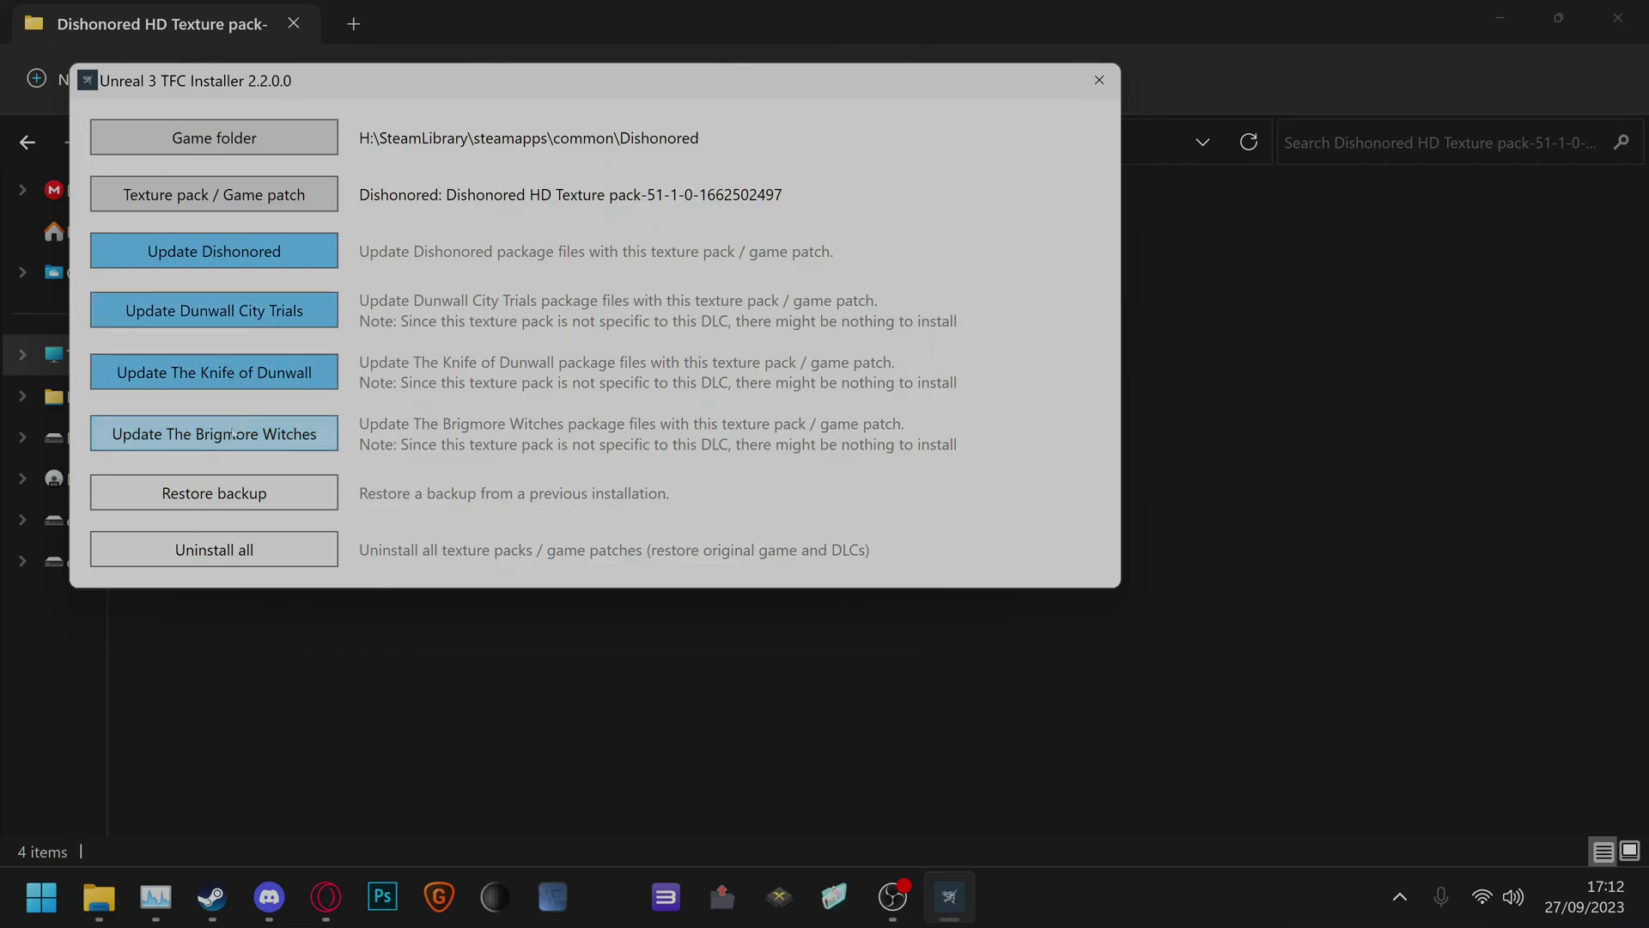
Return File Explorer to the parent Dishonored folder and place the TFC Installer window in front of it.
drag(347, 86, 765, 348)
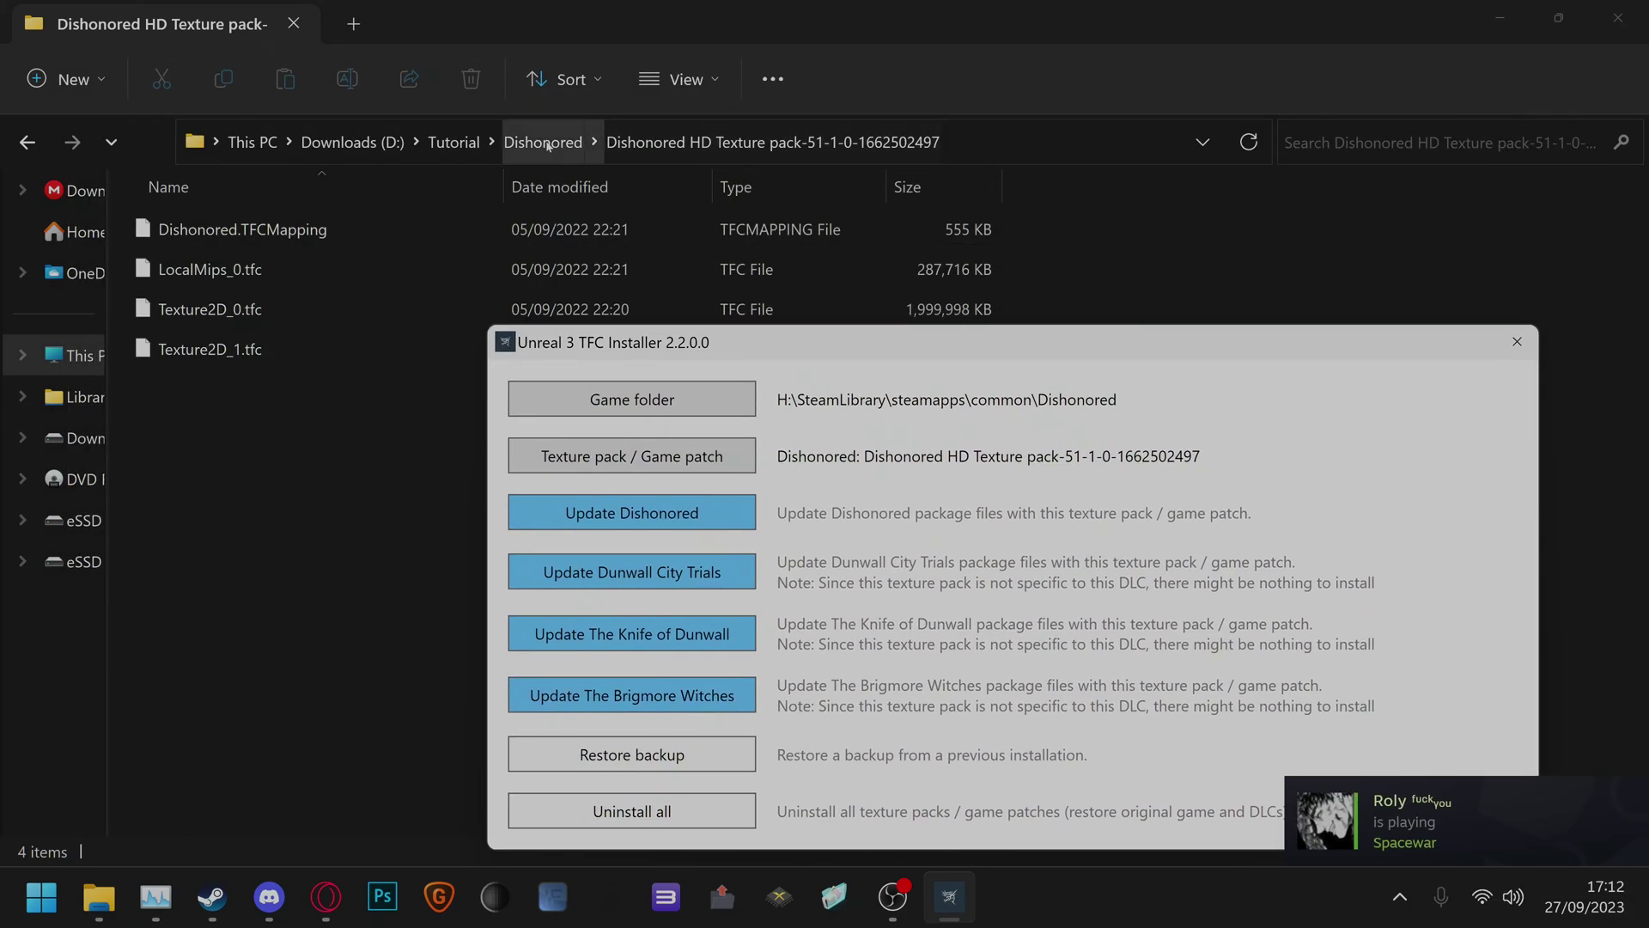
click(548, 146)
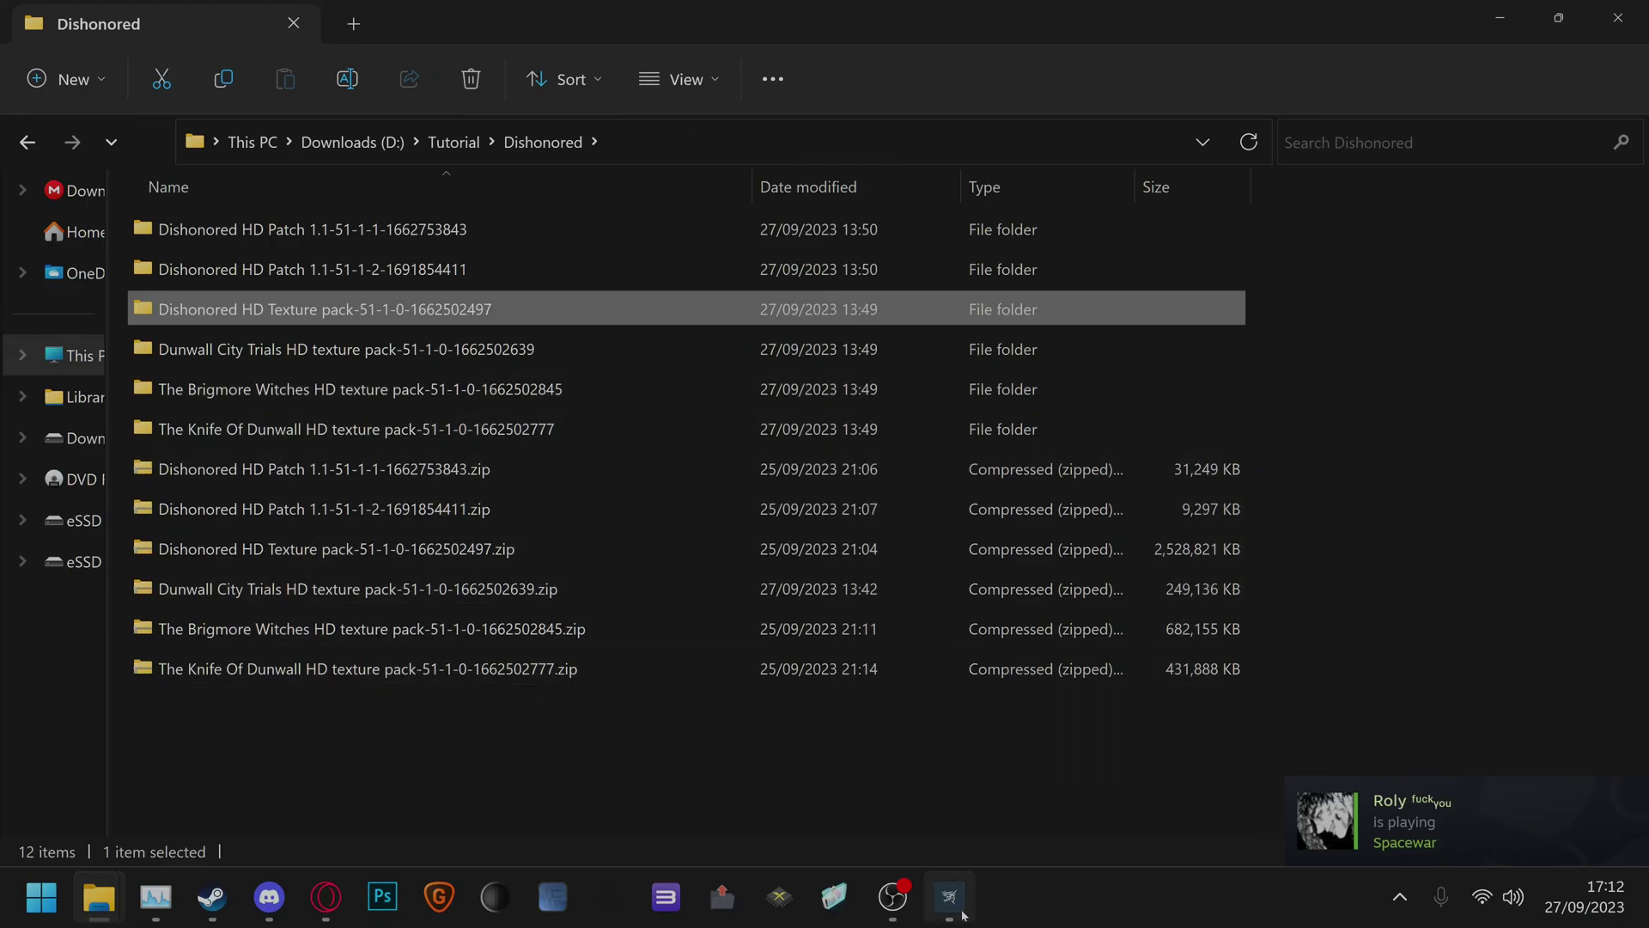
click(961, 910)
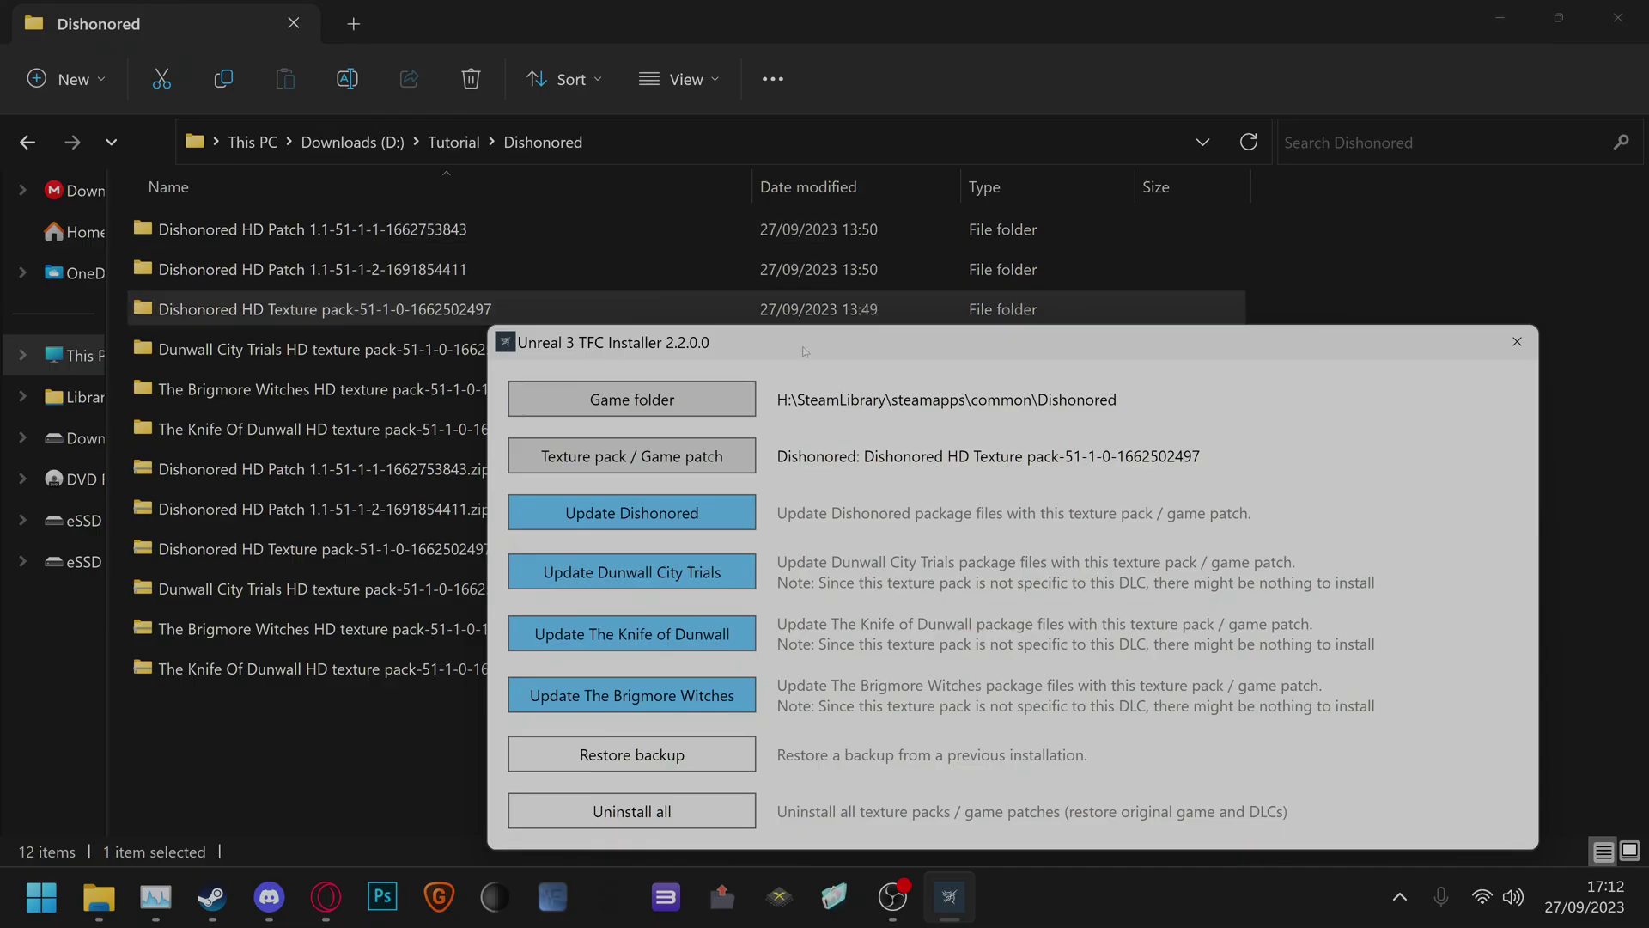
drag(805, 351, 698, 193)
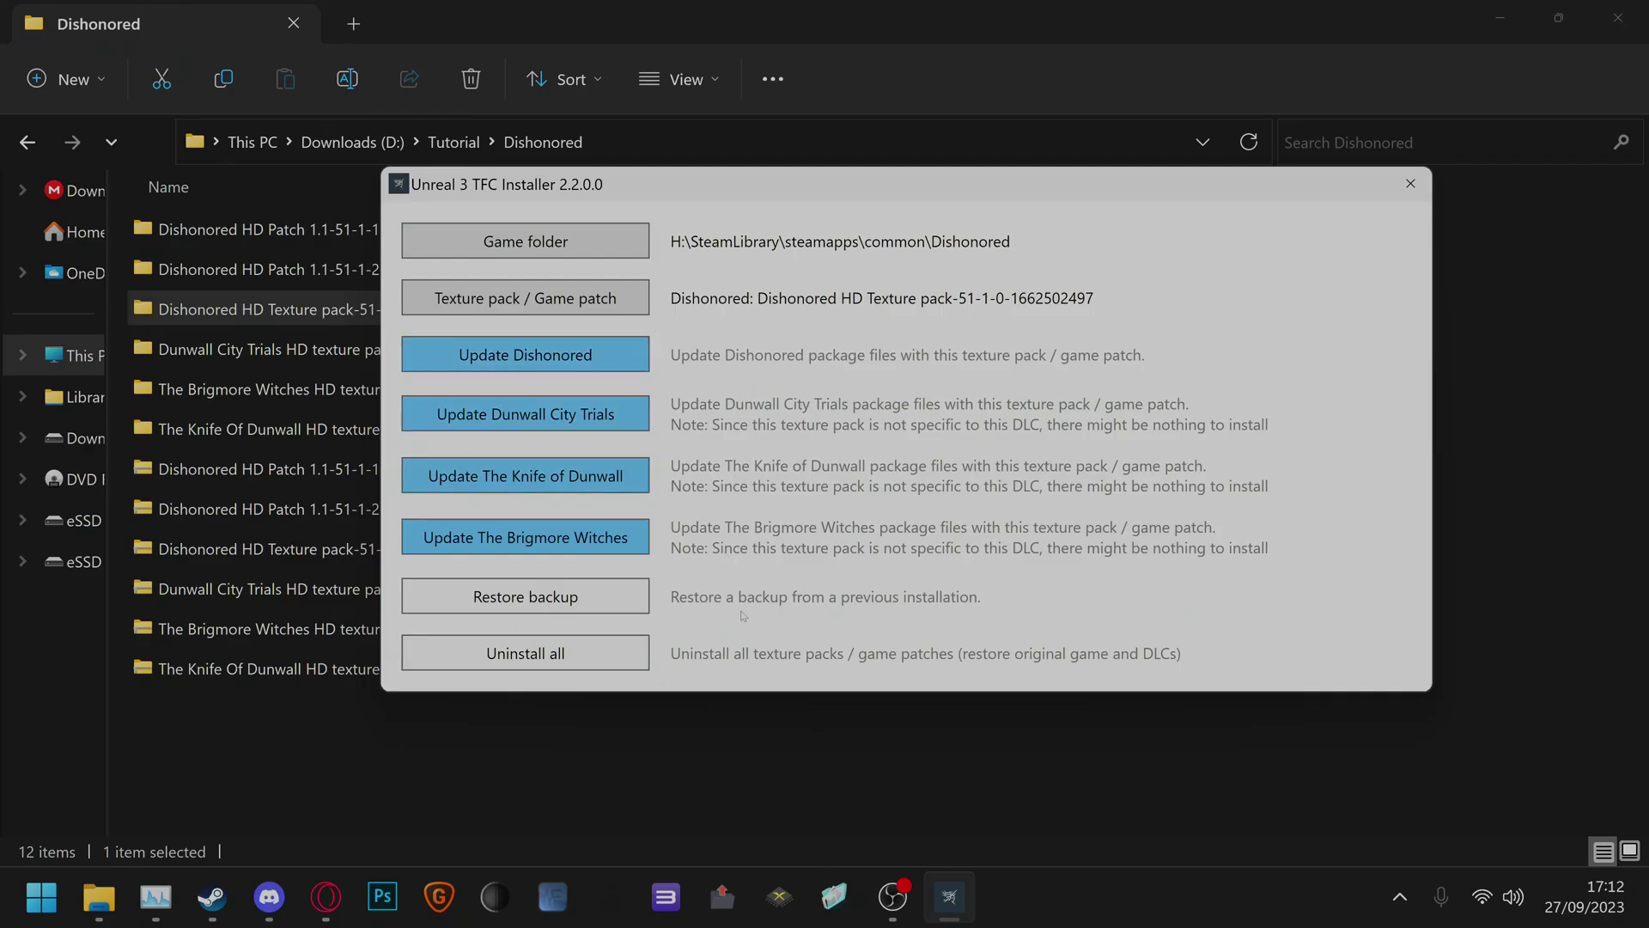